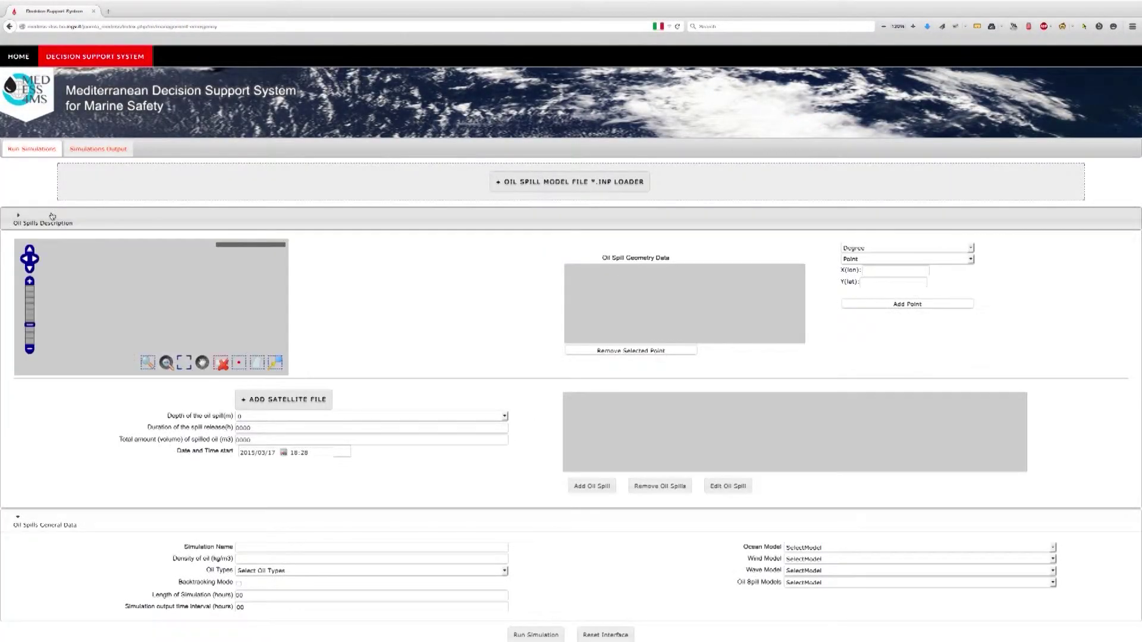
# Browse for a satellite file to attach, then cancel without attaching one
pyautogui.scroll(-3, 381, 283)
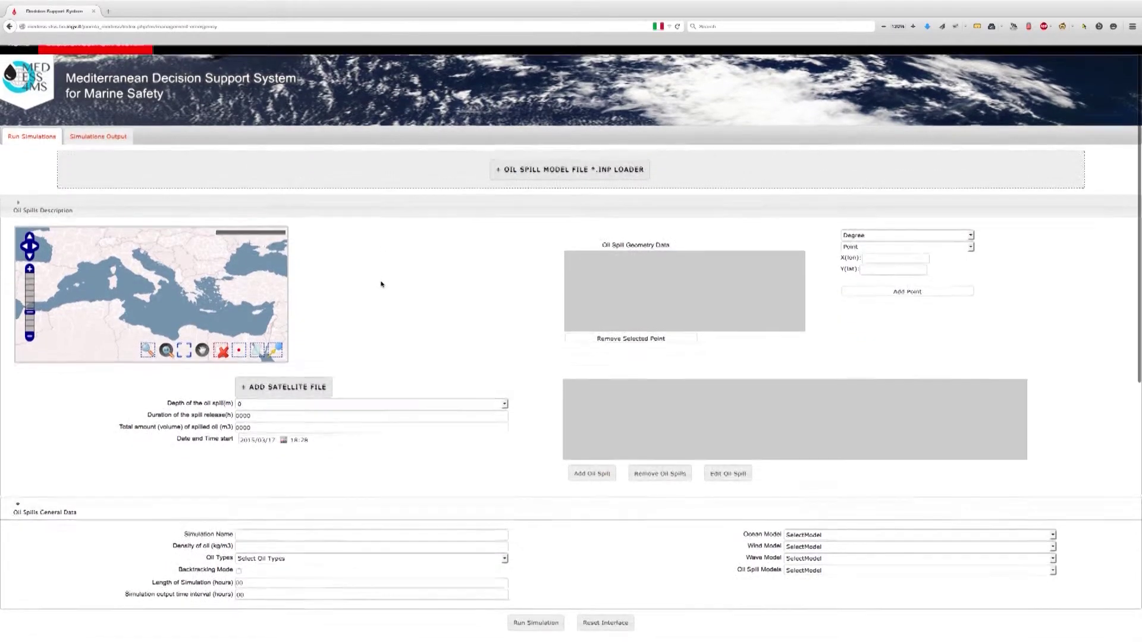
pyautogui.scroll(-5, 381, 284)
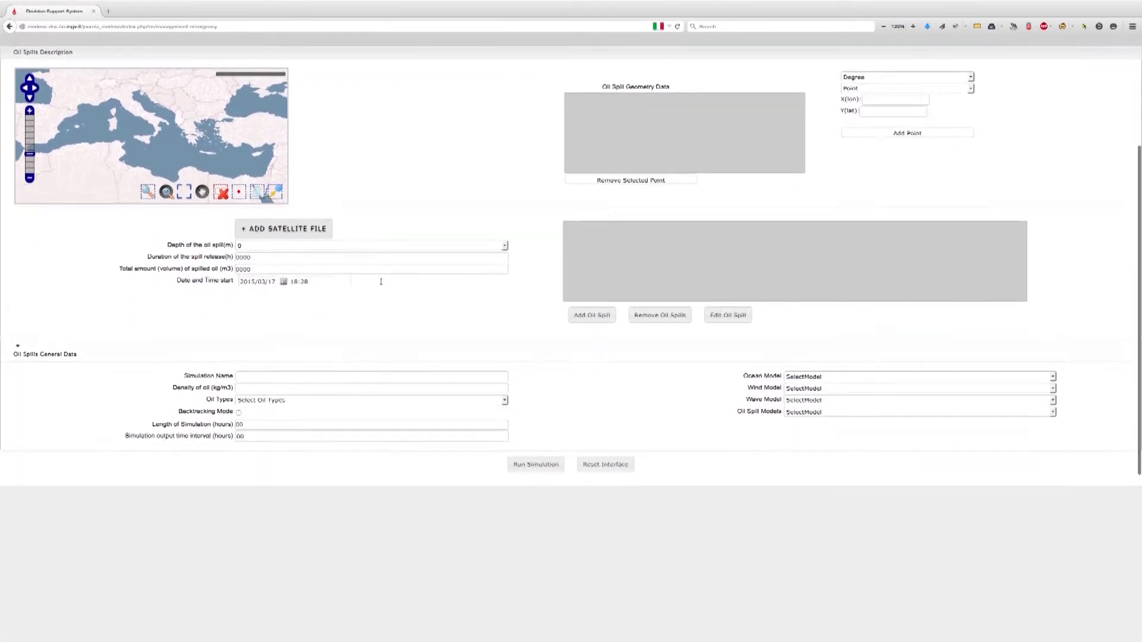
pyautogui.scroll(8, 381, 284)
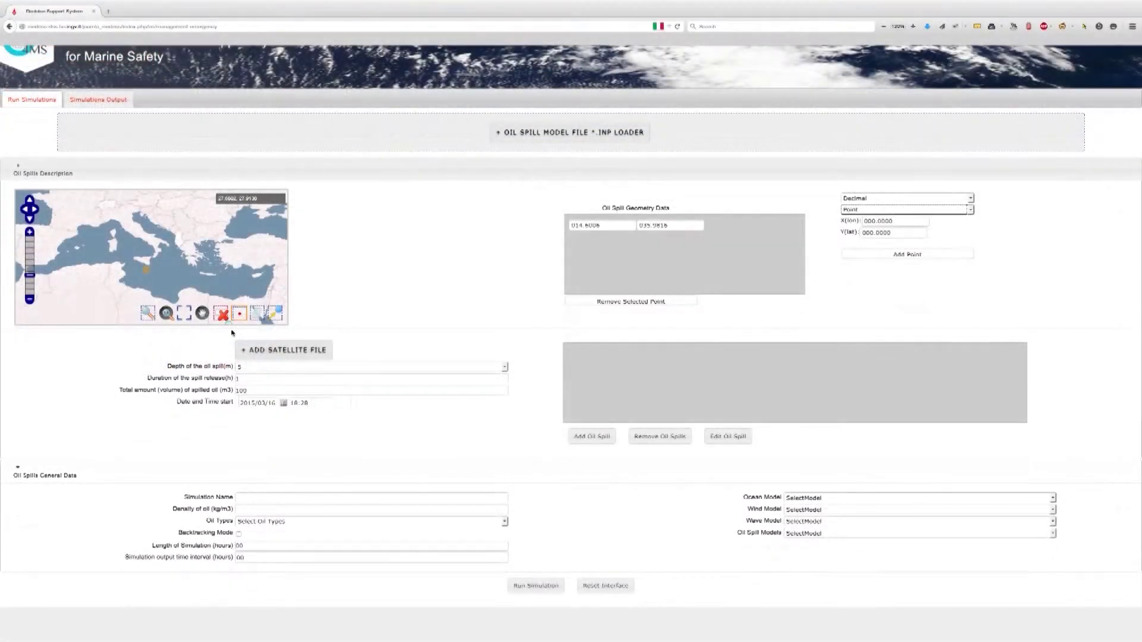
pyautogui.click(285, 352)
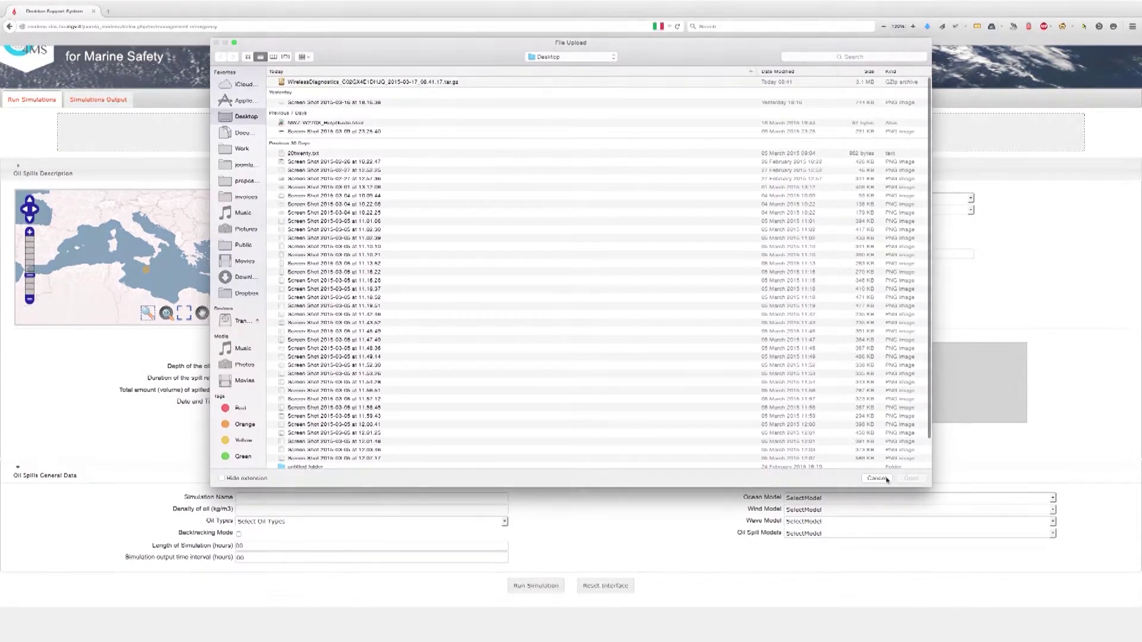
pyautogui.click(876, 479)
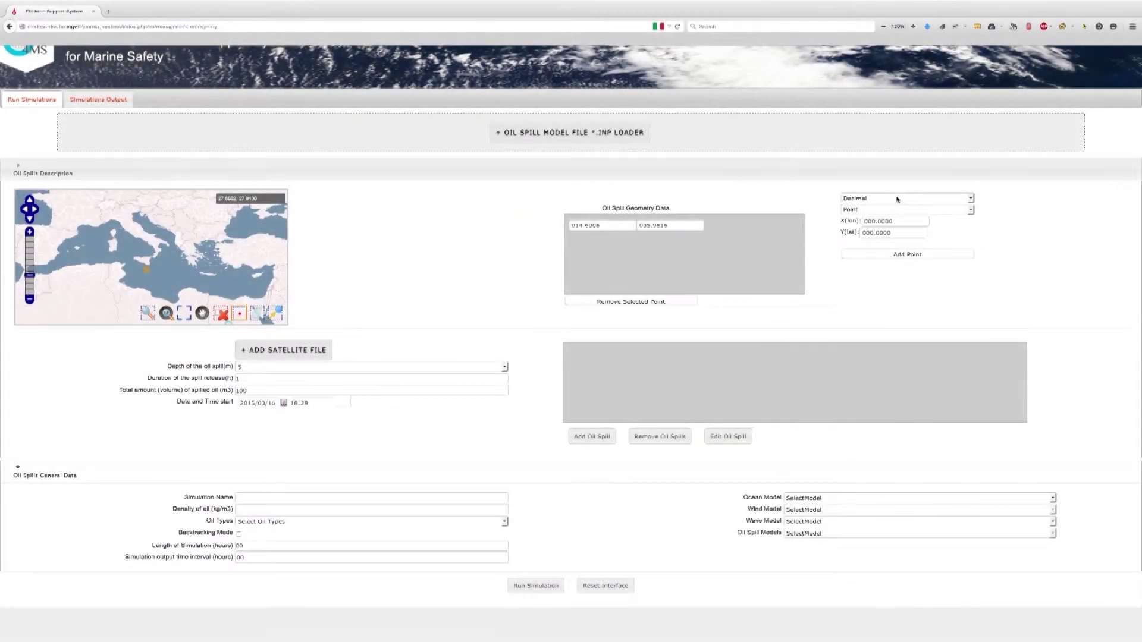
# Keep Decimal coordinates and Point geometry, and mark the spill point on the map
pyautogui.click(897, 198)
pyautogui.click(897, 198)
pyautogui.click(892, 211)
pyautogui.click(890, 216)
pyautogui.click(888, 222)
pyautogui.click(891, 232)
pyautogui.click(158, 272)
# Enlarge the page, pan the map, and place the spill point south of Sicily
pyautogui.hotkey('ctrl', '+')
pyautogui.hotkey('ctrl', '+')
pyautogui.hotkey('ctrl', '+')
pyautogui.hotkey('ctrl', '+')
pyautogui.hotkey('ctrl', '+')
pyautogui.hotkey('ctrl', '+')
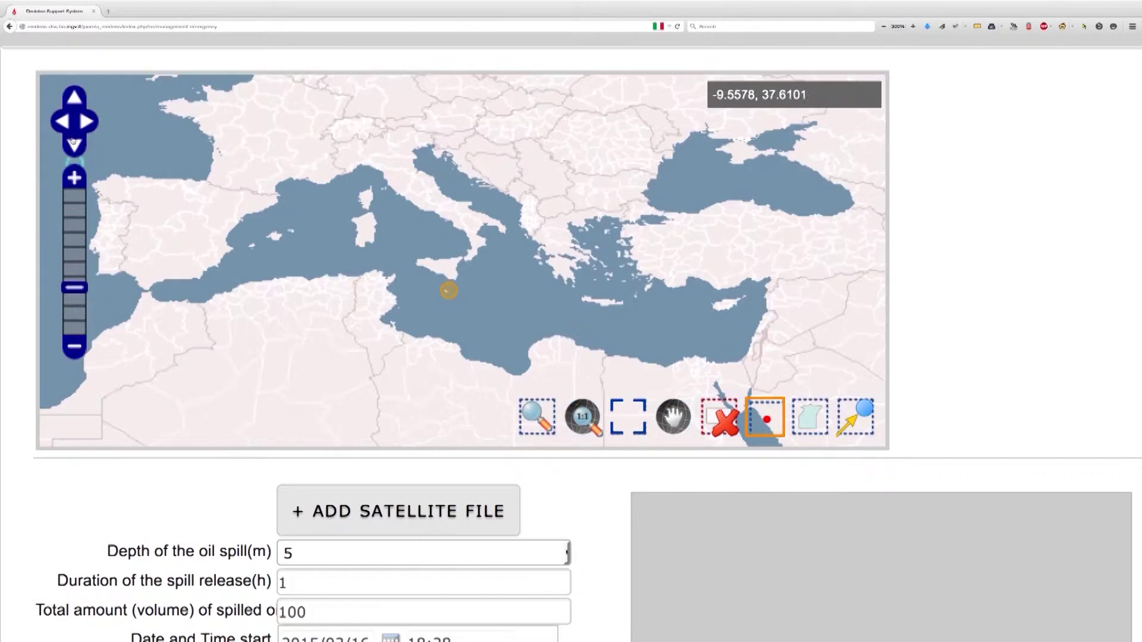
pyautogui.click(74, 144)
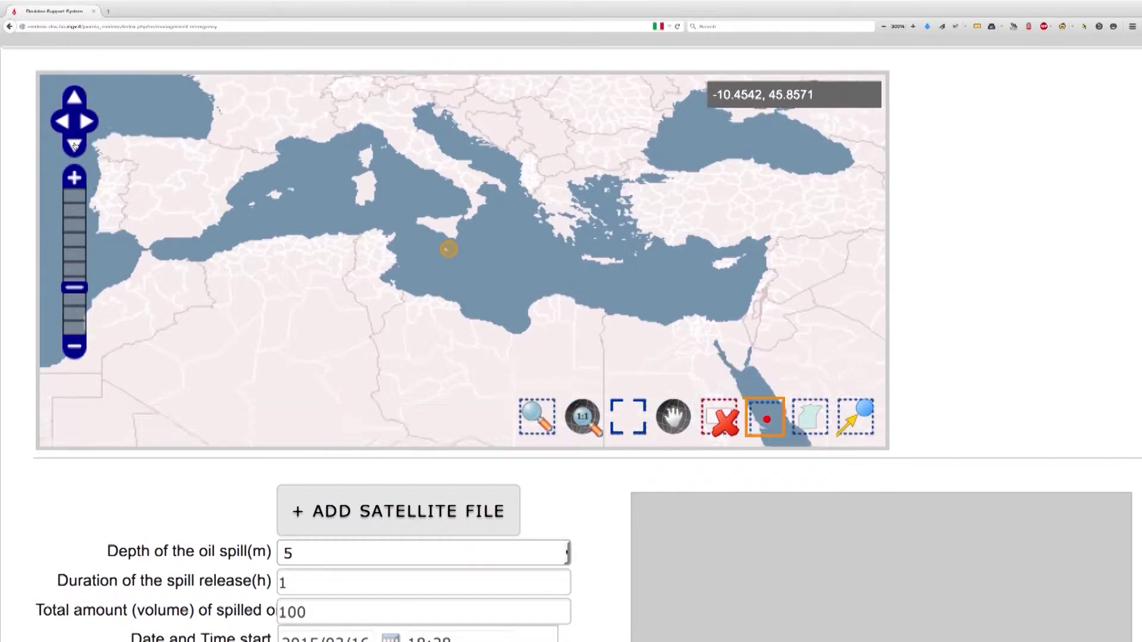
pyautogui.click(86, 122)
pyautogui.click(73, 96)
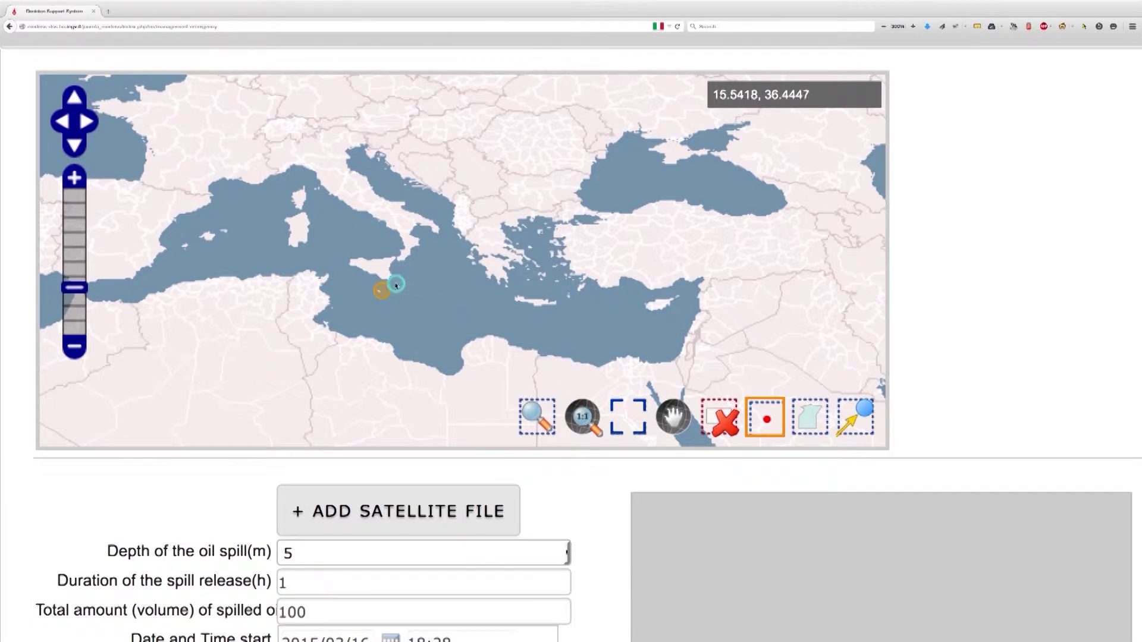
pyautogui.click(409, 282)
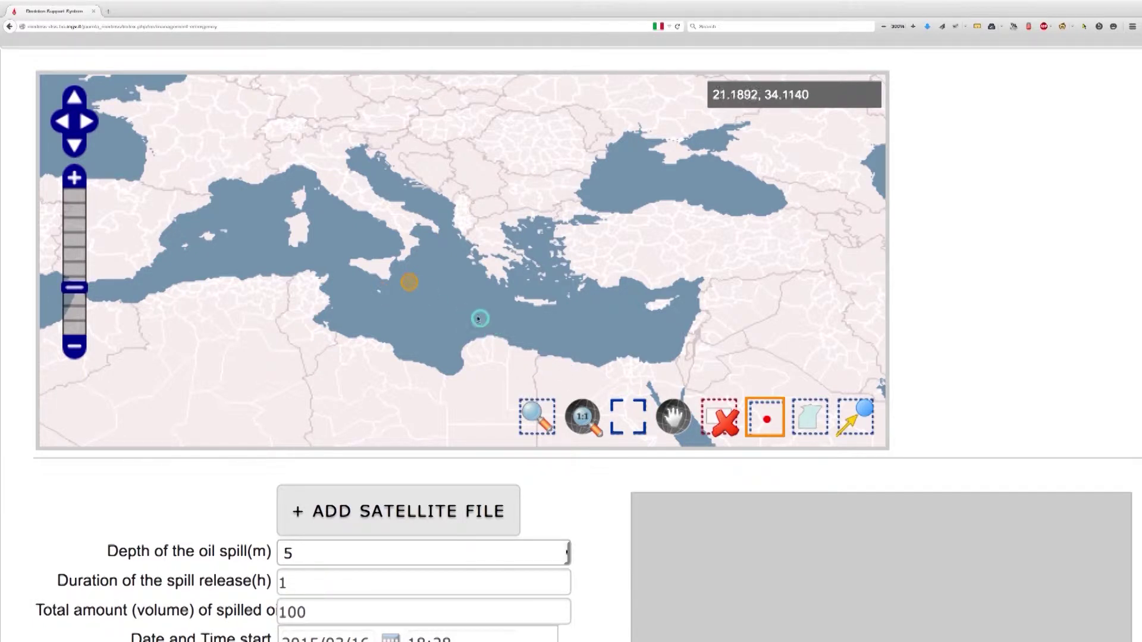
# Outline a polygon spill area south of Sicily with three corners
pyautogui.click(804, 426)
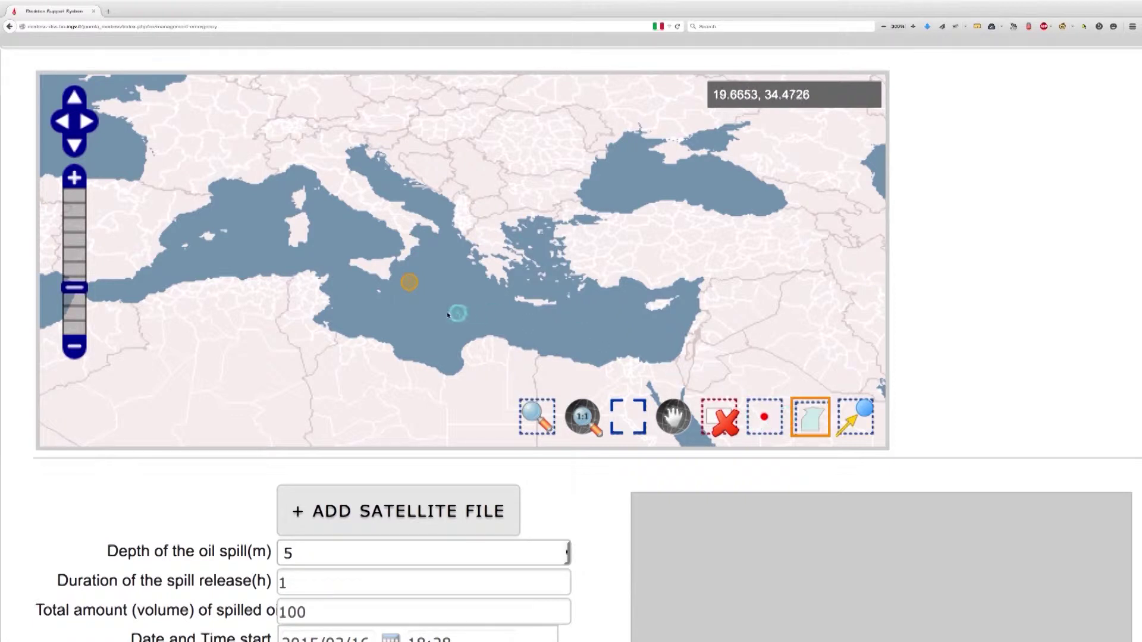
pyautogui.click(440, 310)
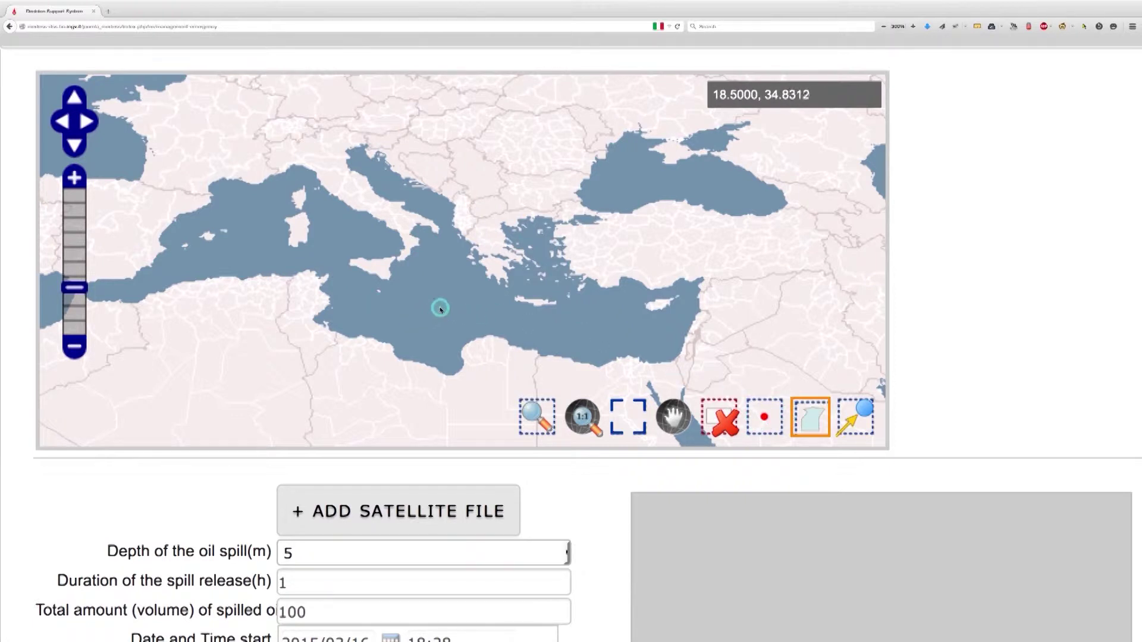
pyautogui.click(428, 275)
pyautogui.click(367, 301)
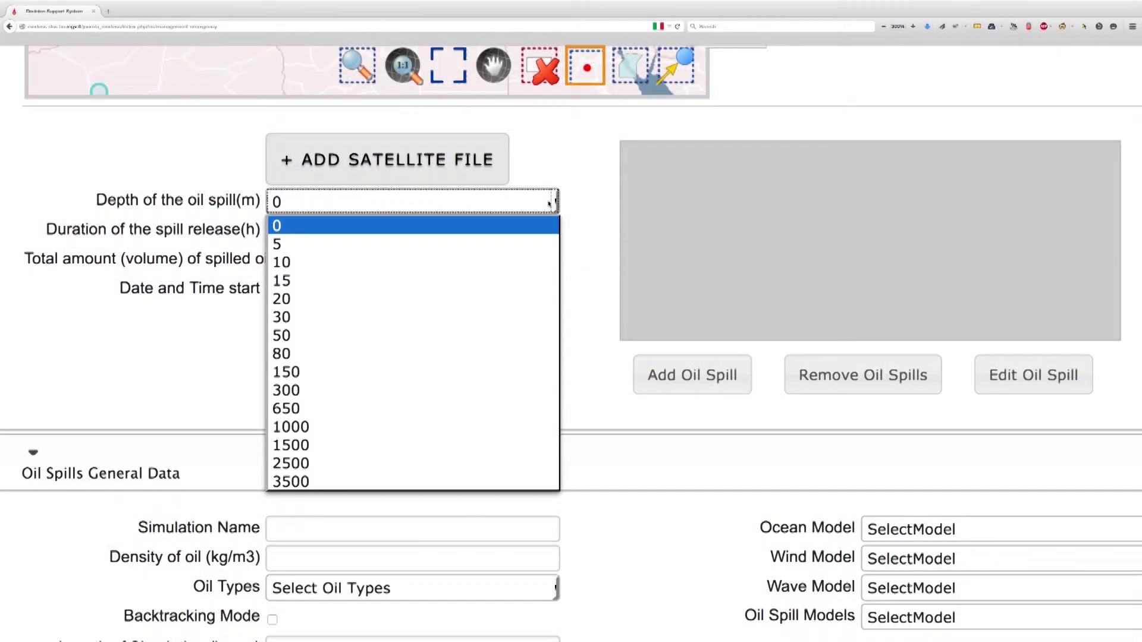
# Enter depth 15 m, release 2 h and volume 100 m³, keeping start date 2015/03/17
pyautogui.click(469, 280)
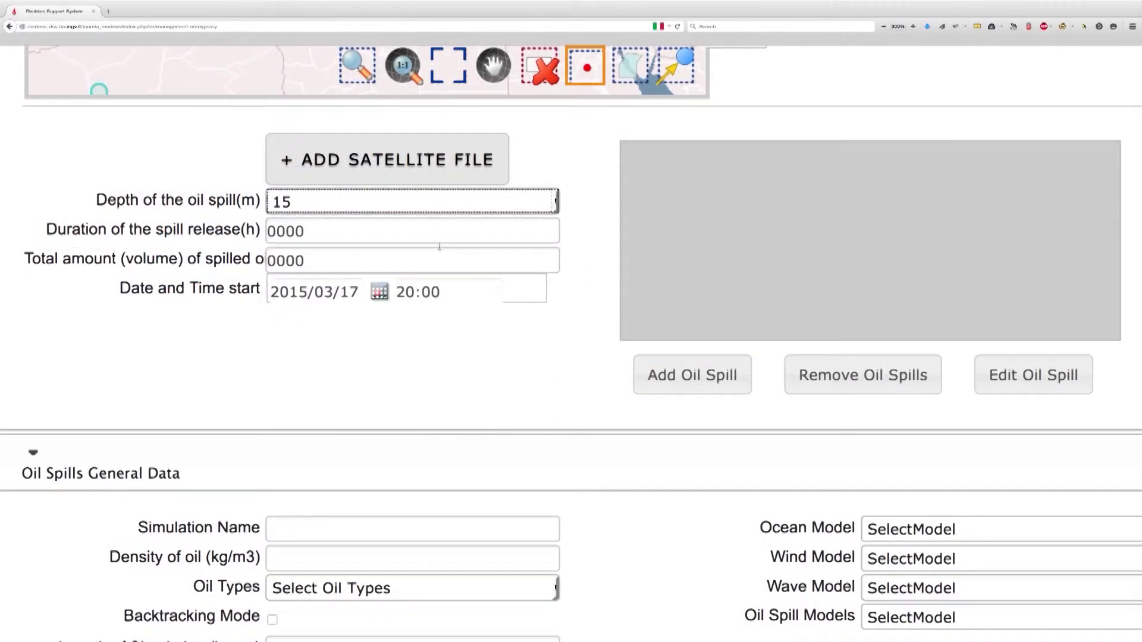
pyautogui.press('Tab')
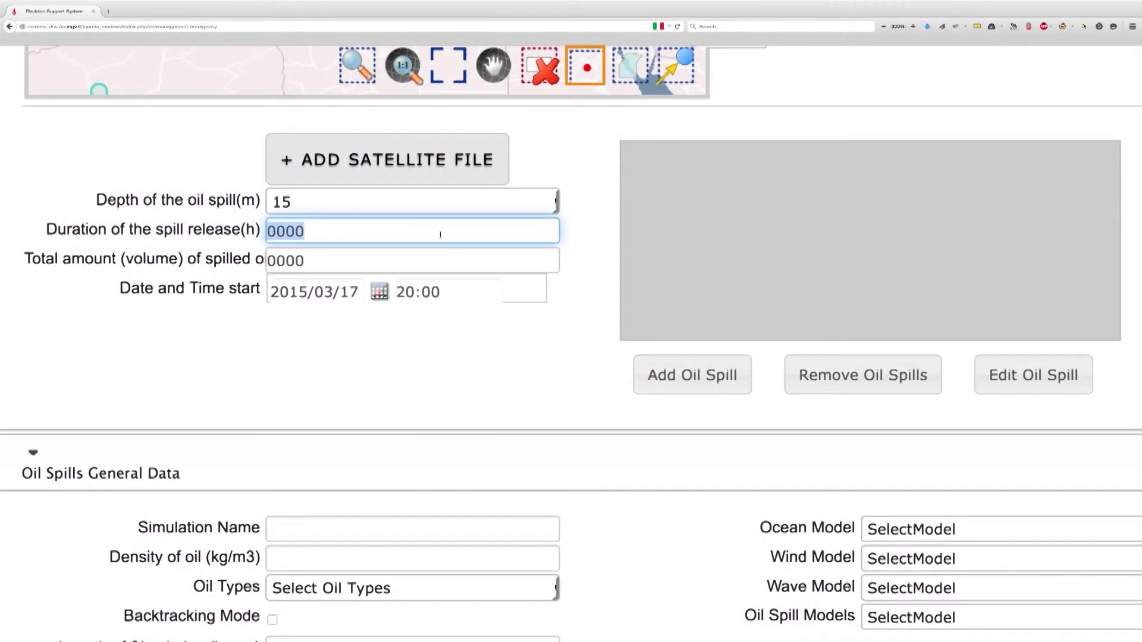
pyautogui.write('2')
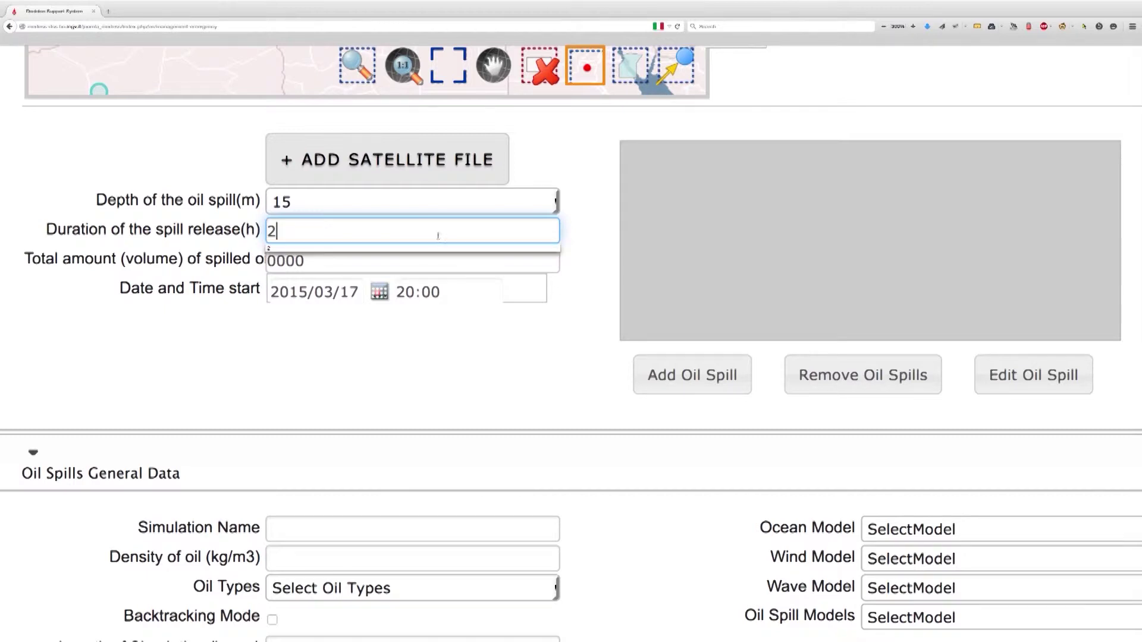
pyautogui.press('Tab')
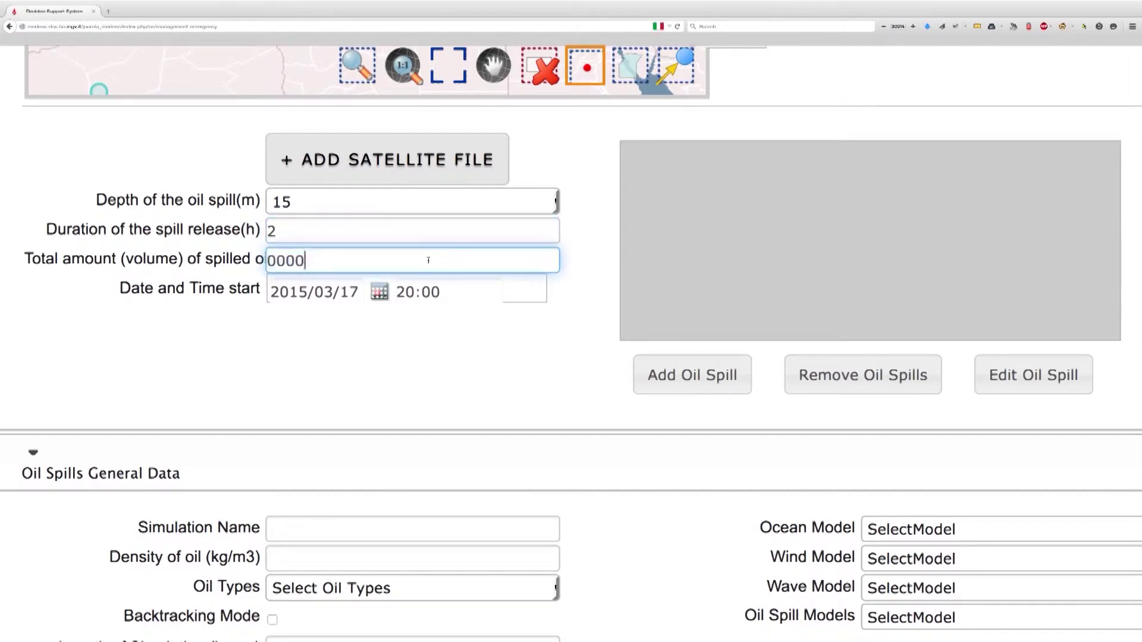
pyautogui.write('100')
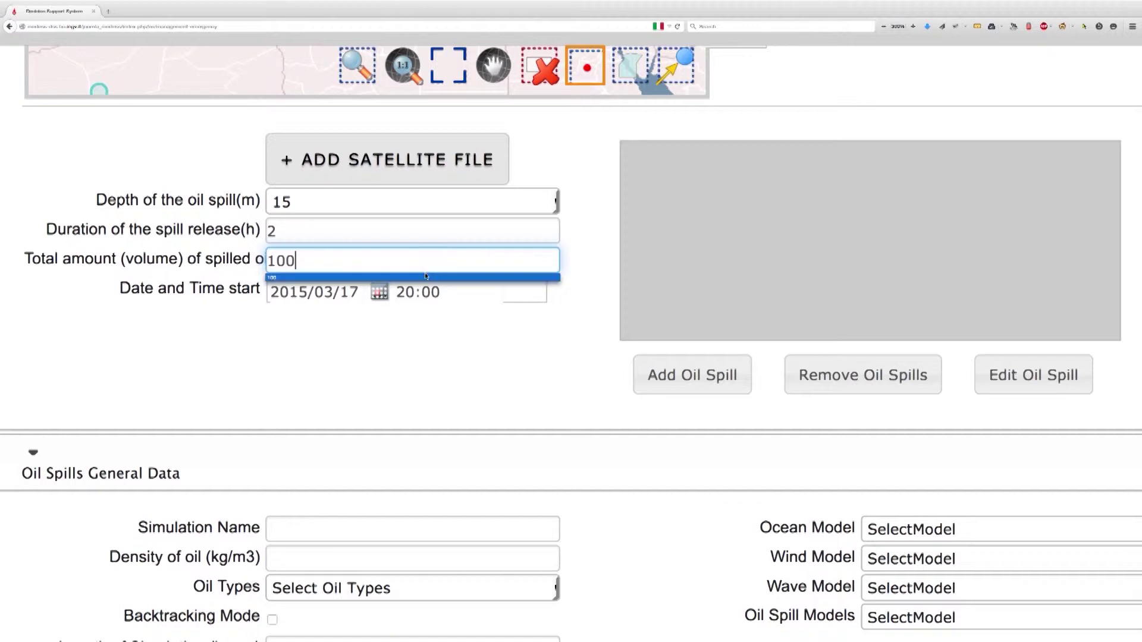
pyautogui.click(425, 277)
pyautogui.press('Tab')
pyautogui.press('Tab')
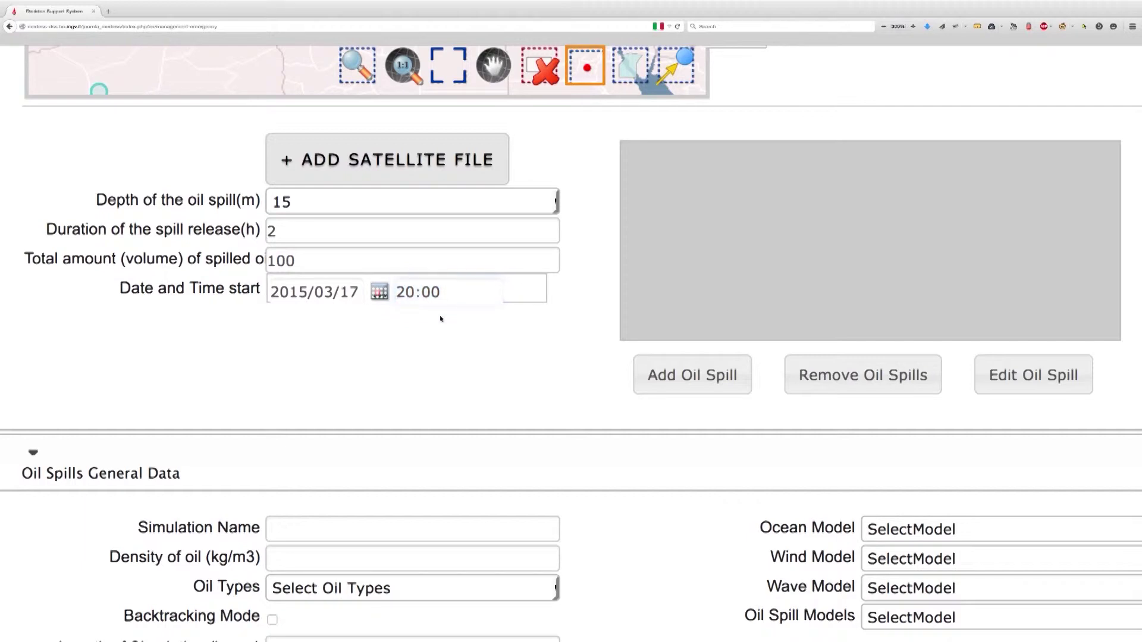
pyautogui.click(379, 293)
pyautogui.click(381, 295)
# Add the point spill to the list, select it, then remove it
pyautogui.click(667, 374)
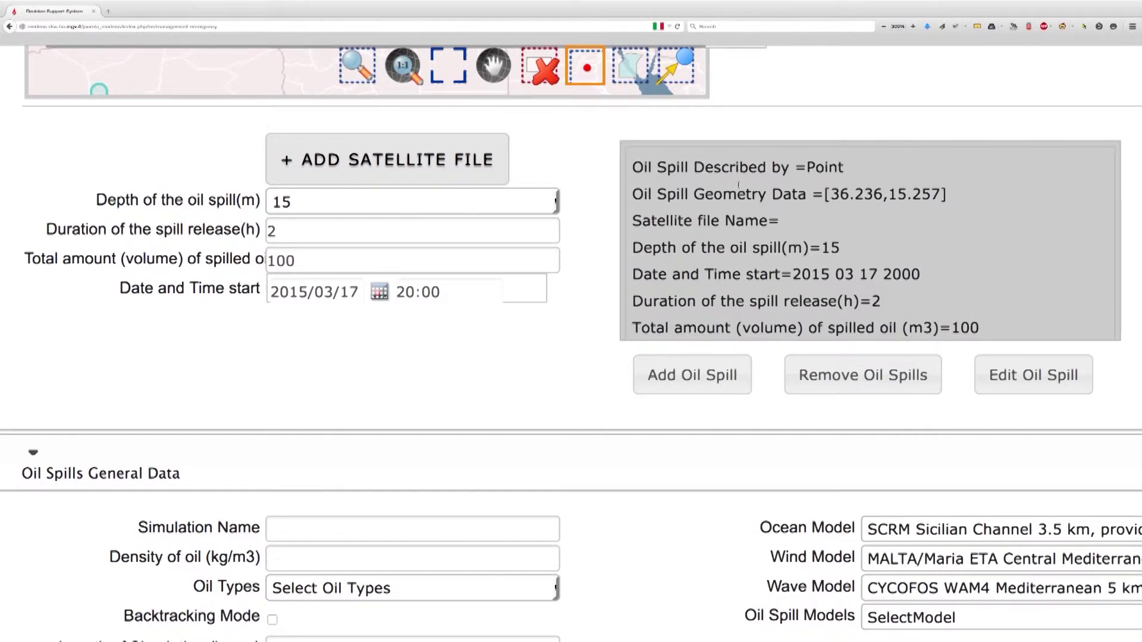
pyautogui.scroll(-2, 731, 185)
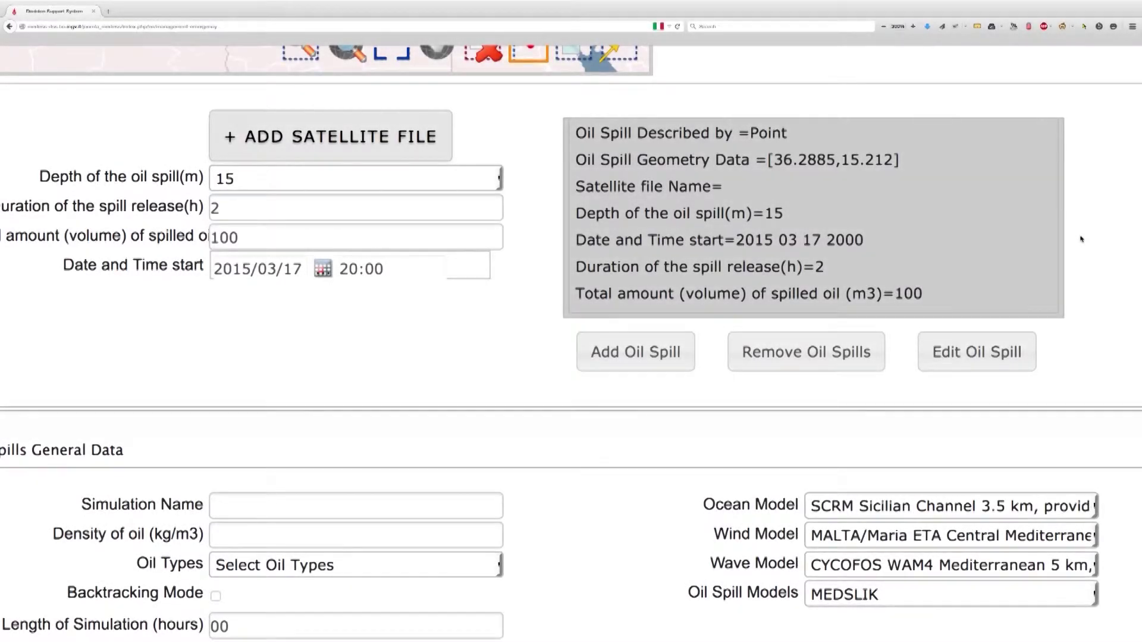
pyautogui.click(1031, 239)
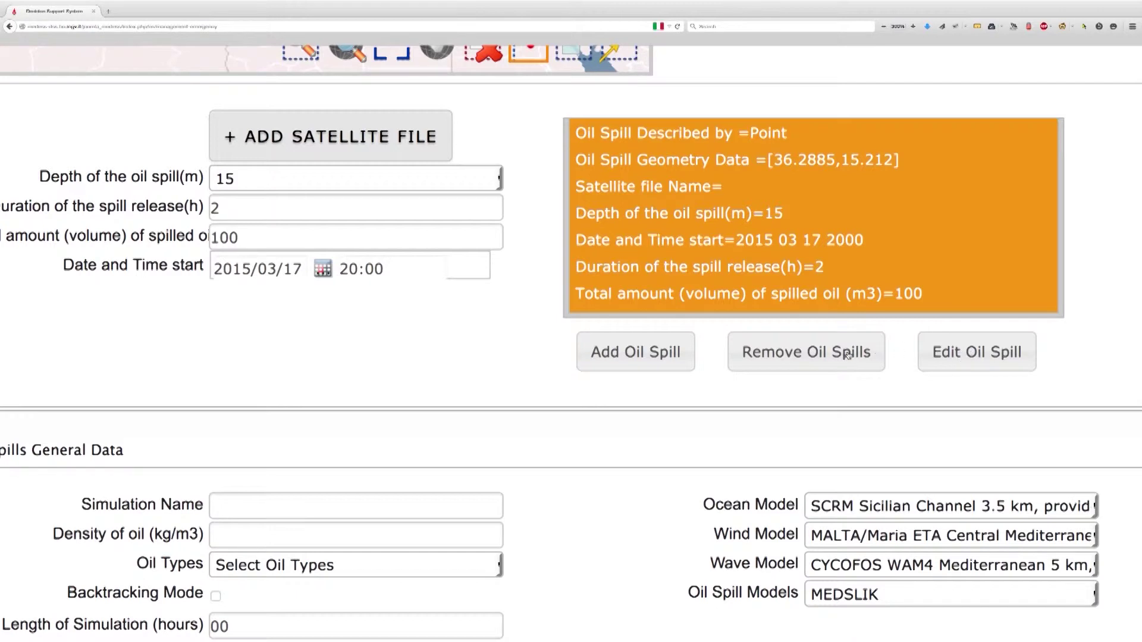
pyautogui.click(796, 365)
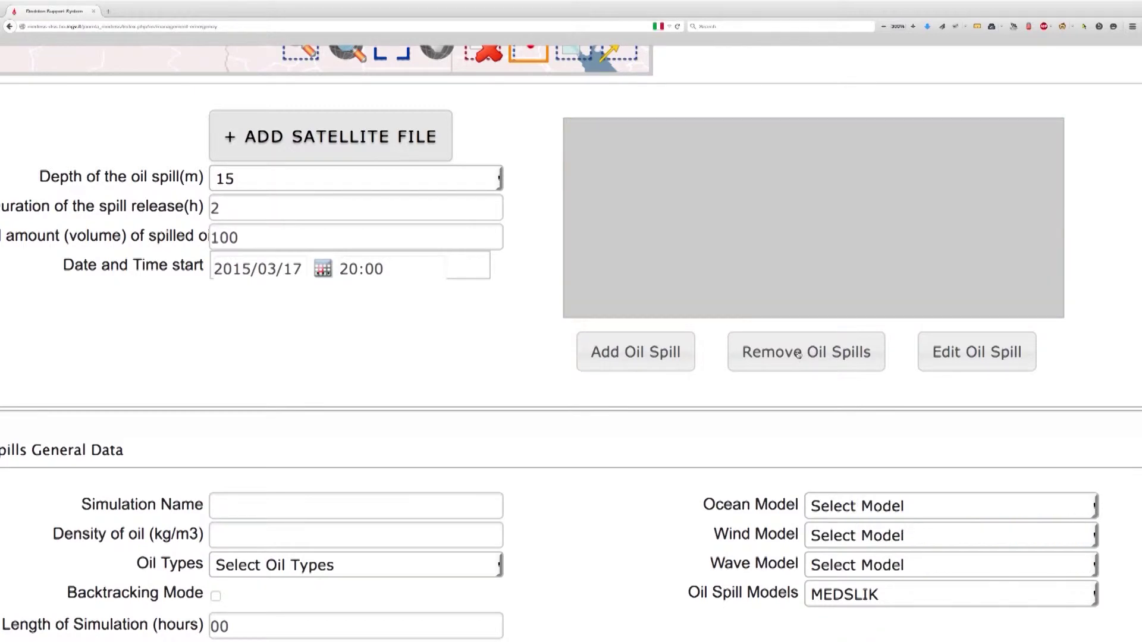
# Re-add the point spill at 36.2885, 15.212 to the spill list
pyautogui.click(641, 351)
pyautogui.scroll(-1, 714, 349)
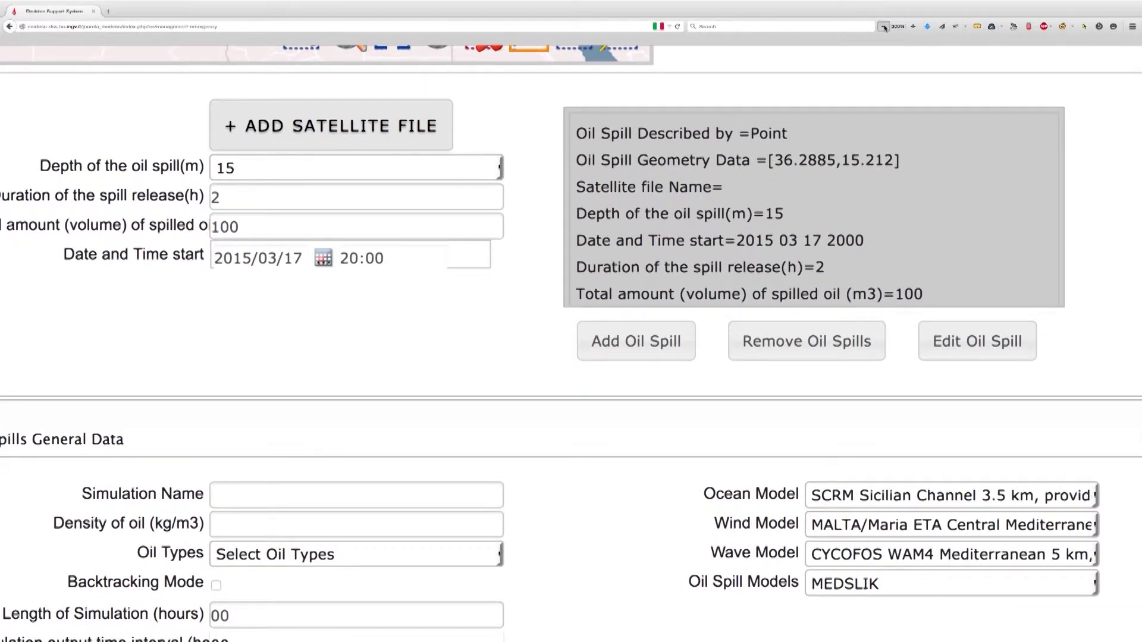
pyautogui.click(884, 27)
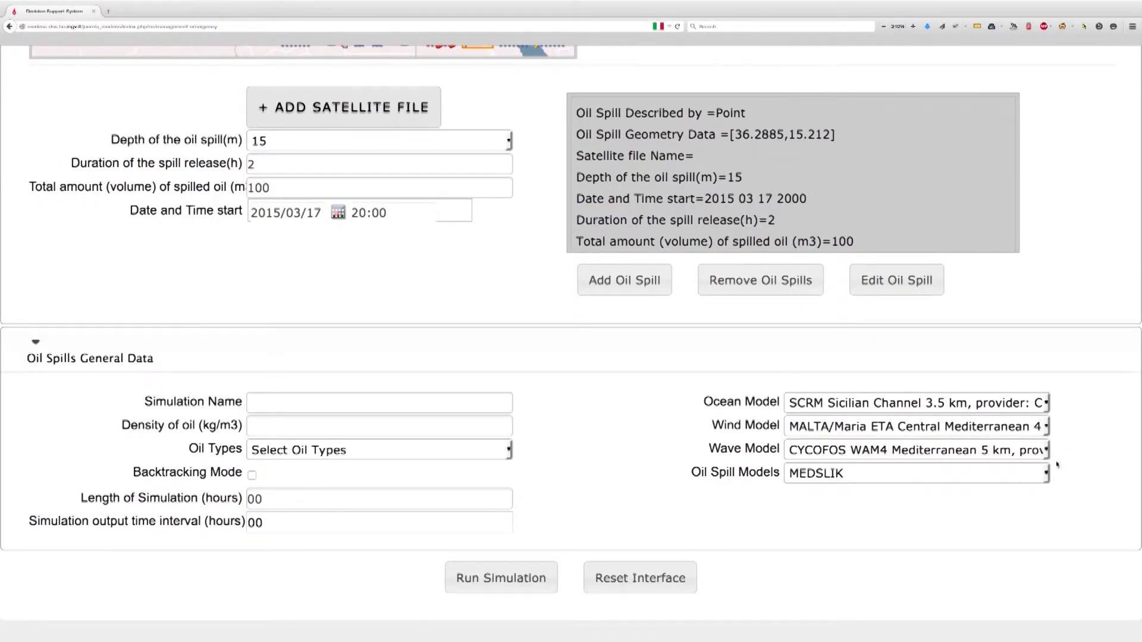
# Keep SCRM Sicilian Channel ocean, MALTA/Maria ETA wind and CYCOFOS WAM4 wave models
pyautogui.click(900, 404)
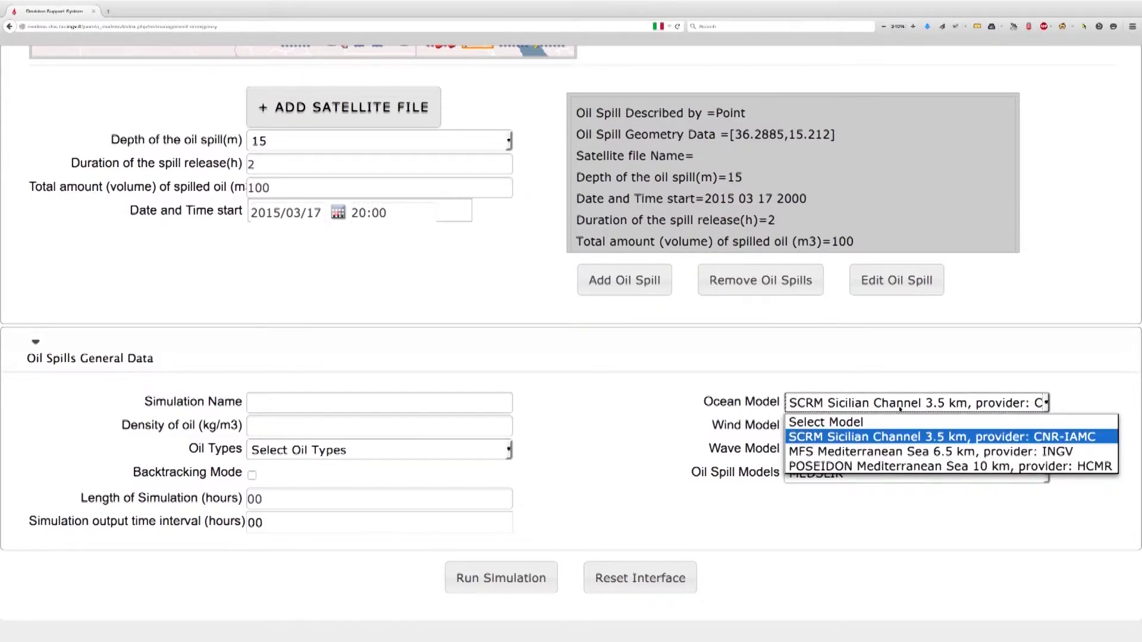
pyautogui.click(900, 408)
pyautogui.click(889, 431)
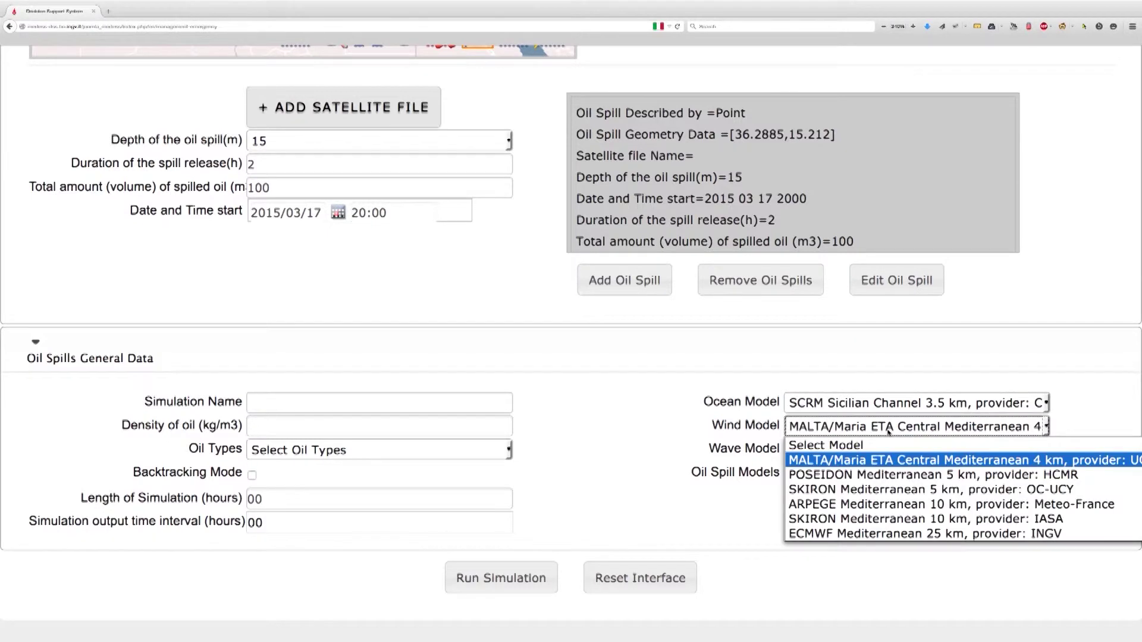
pyautogui.click(889, 431)
pyautogui.click(873, 454)
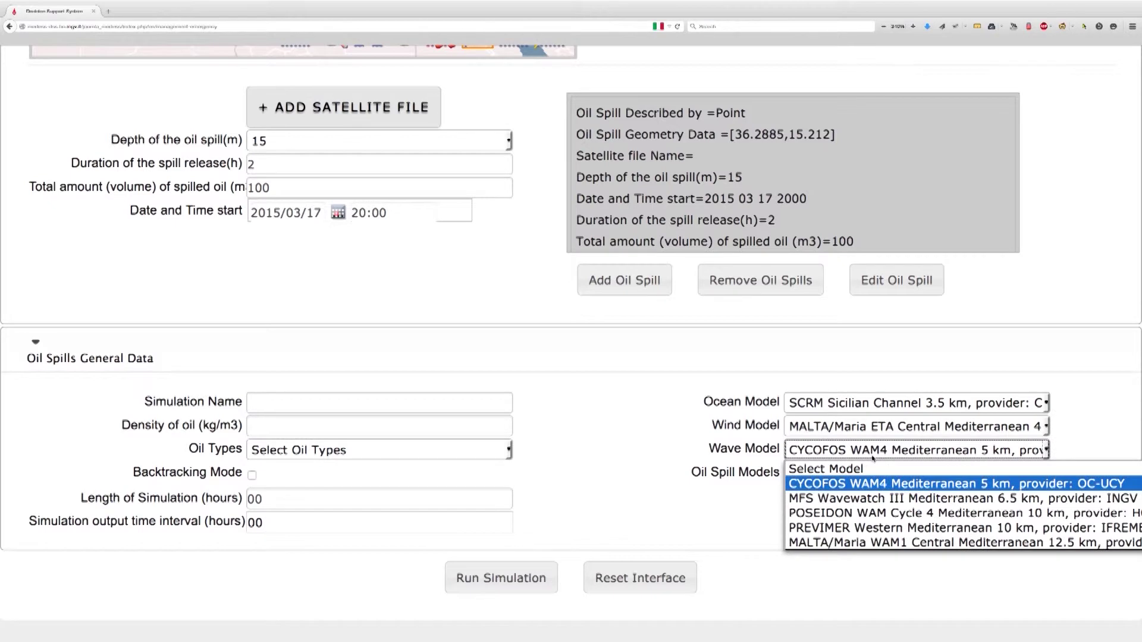
pyautogui.click(873, 457)
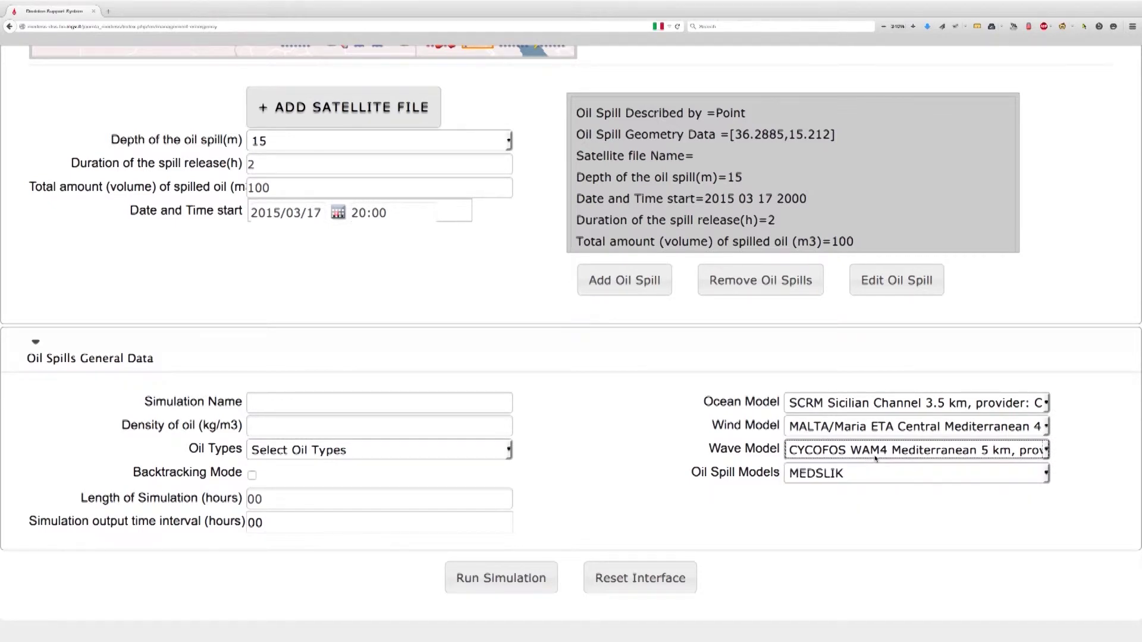
pyautogui.scroll(5, 875, 458)
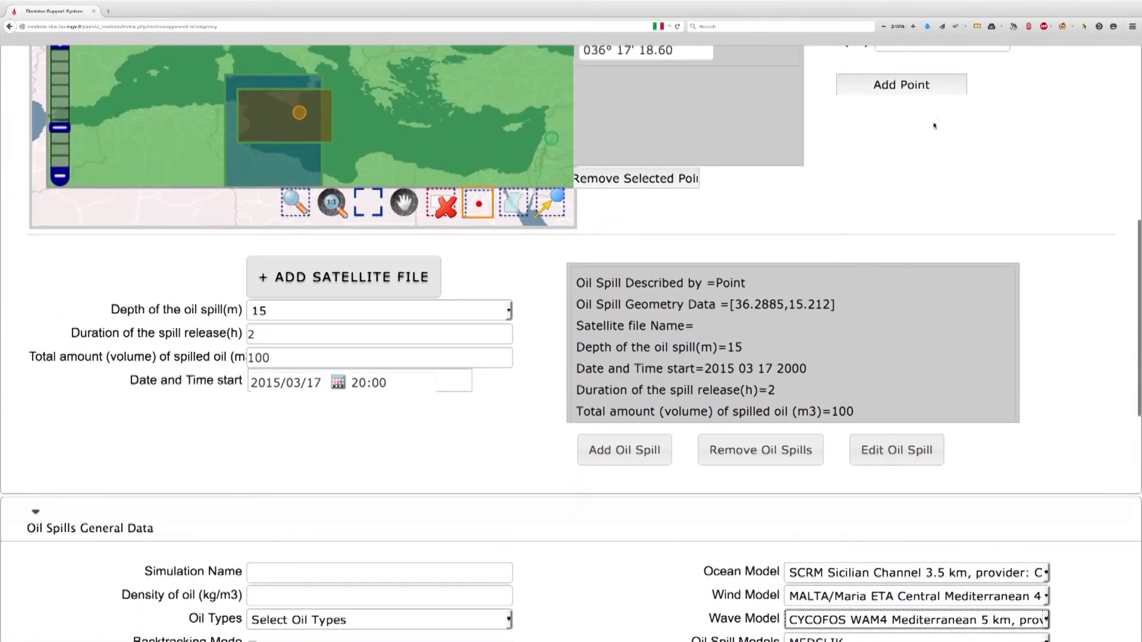
# Review the ocean, wind and wave model options, then choose POSEIDON as the oil spill model
pyautogui.click(884, 26)
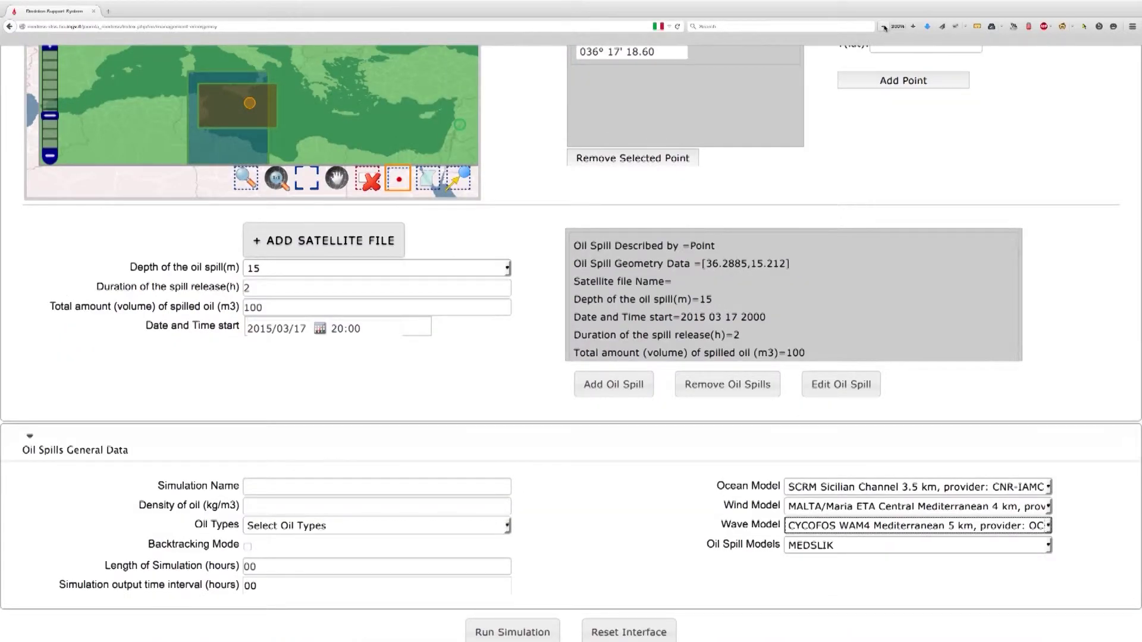
pyautogui.scroll(2, 883, 52)
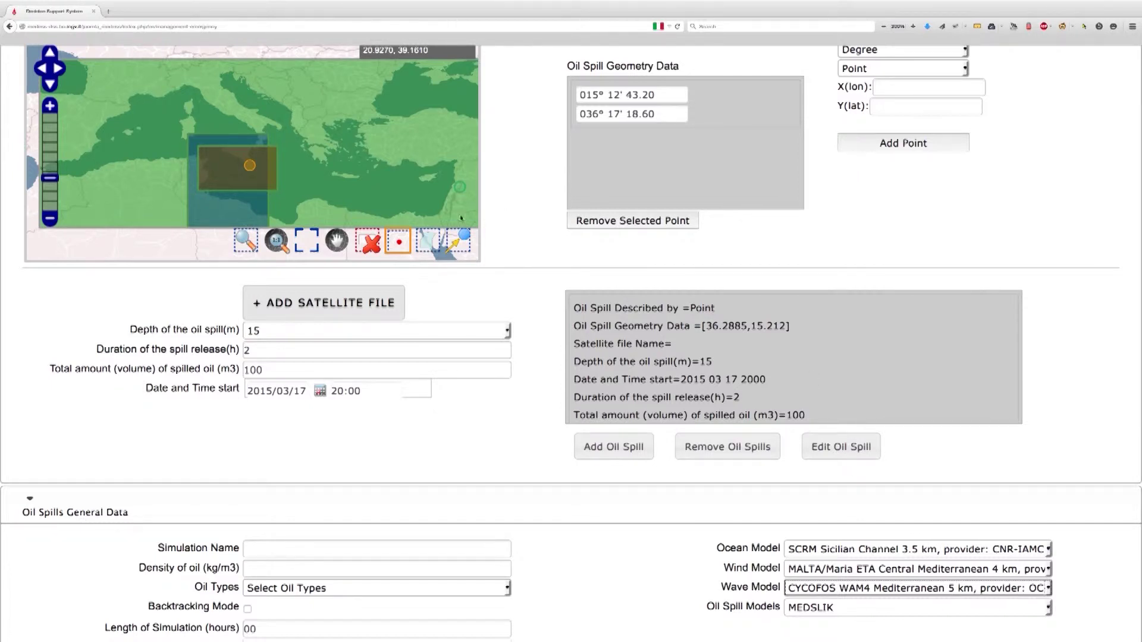
pyautogui.click(826, 550)
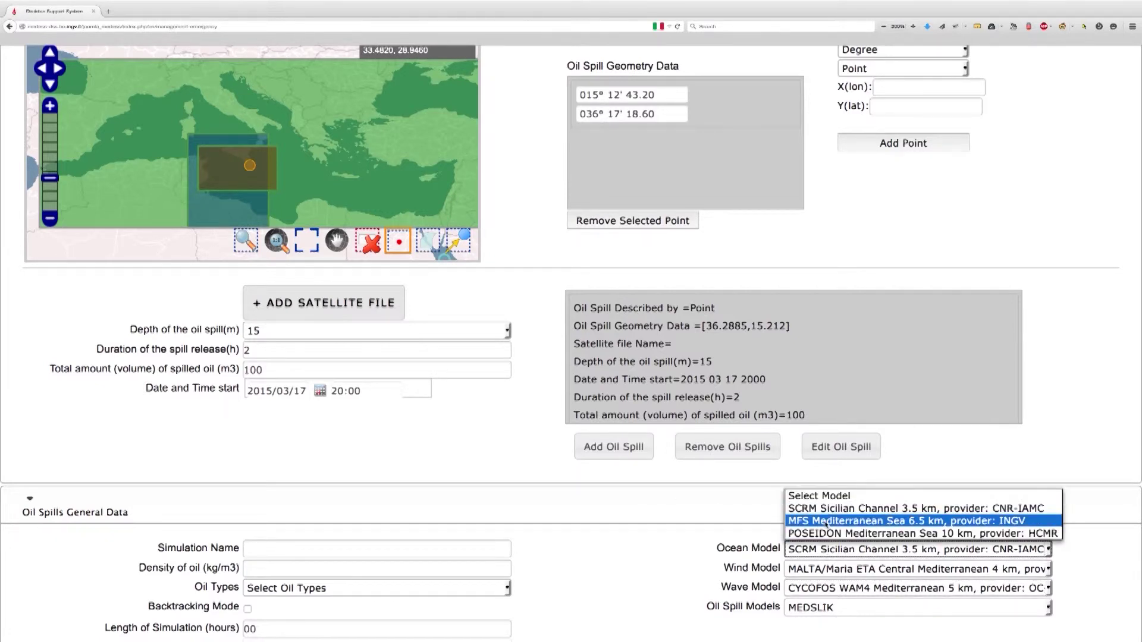
pyautogui.click(837, 528)
pyautogui.click(833, 568)
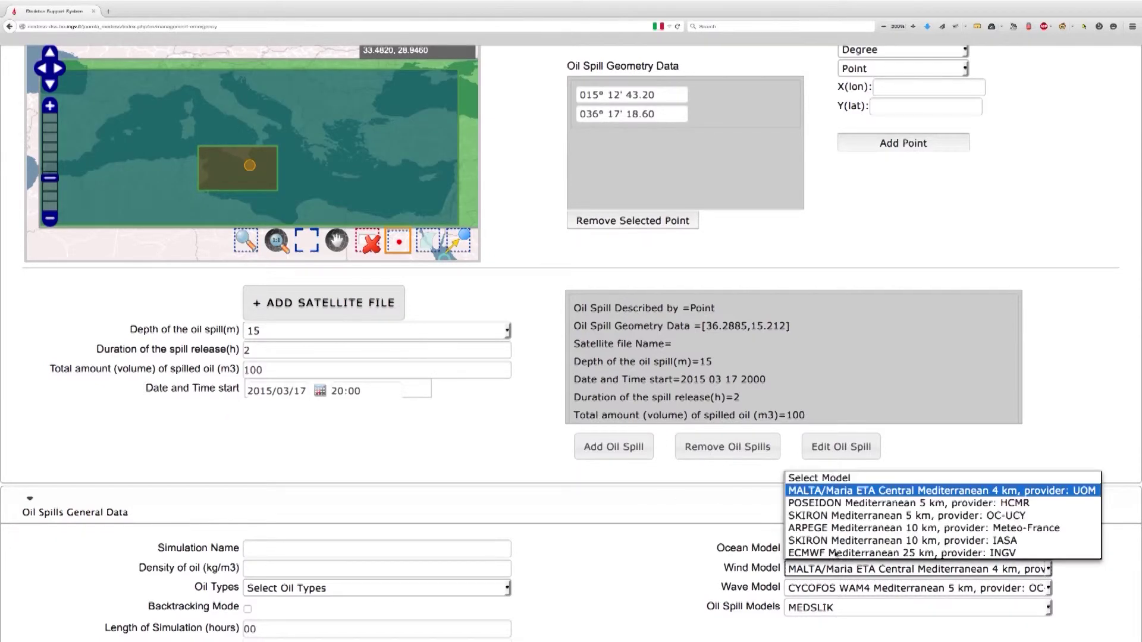
pyautogui.click(838, 516)
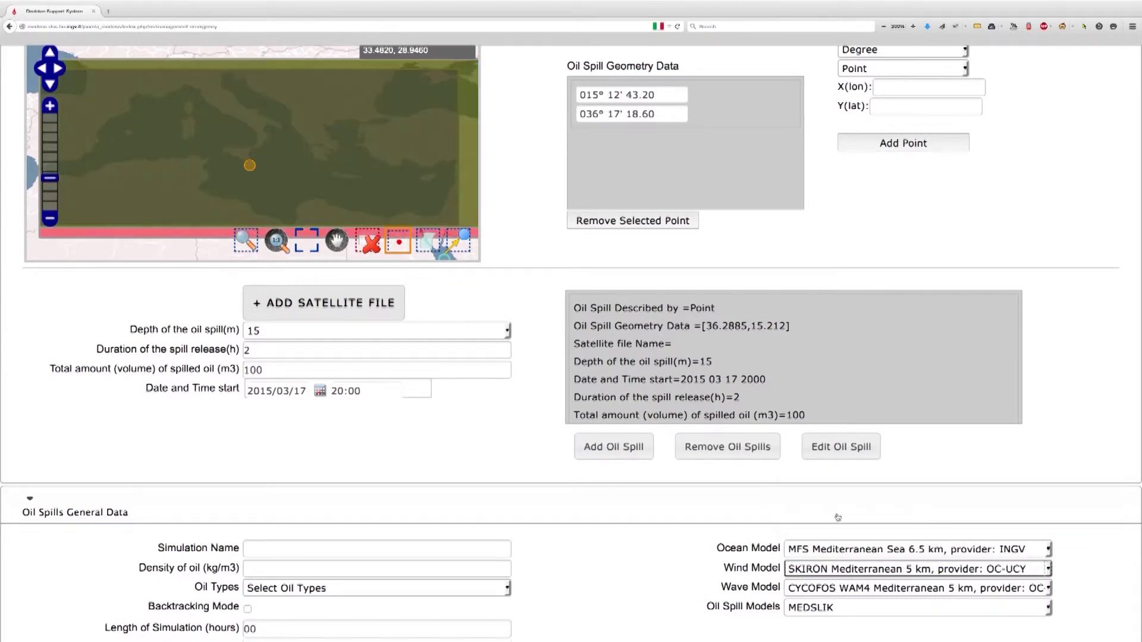
pyautogui.click(829, 588)
pyautogui.click(837, 564)
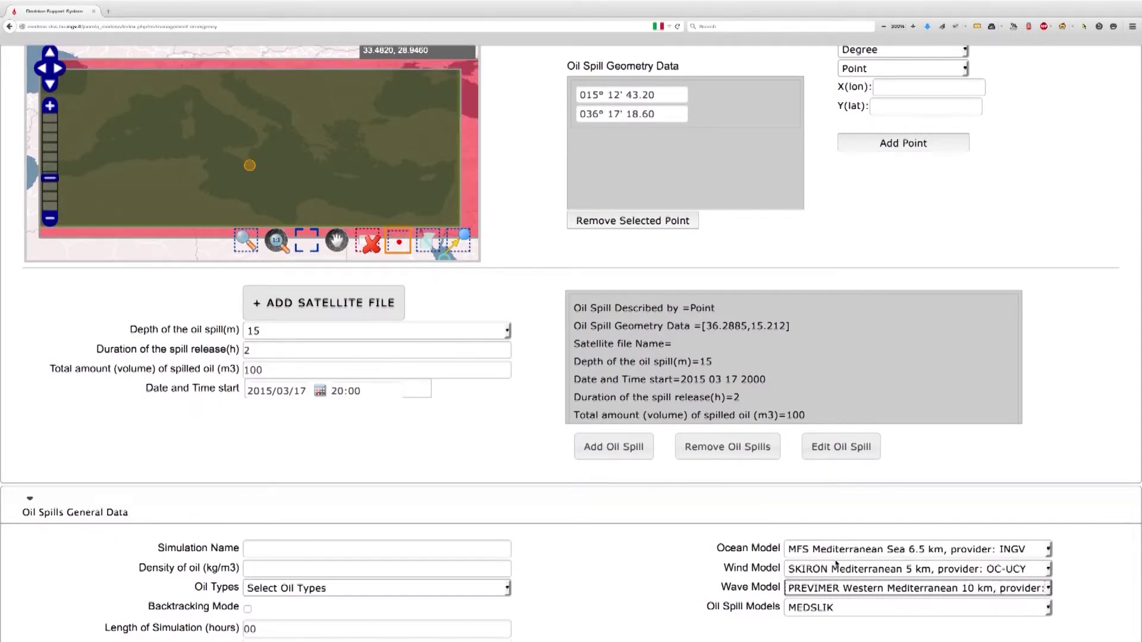
pyautogui.click(830, 608)
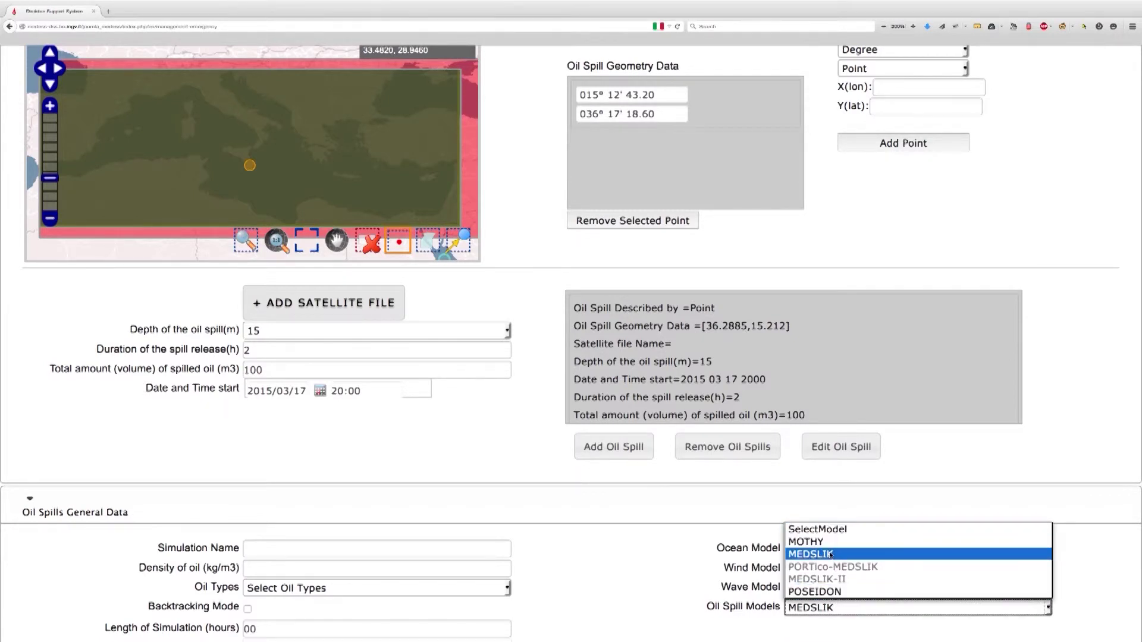
pyautogui.click(825, 593)
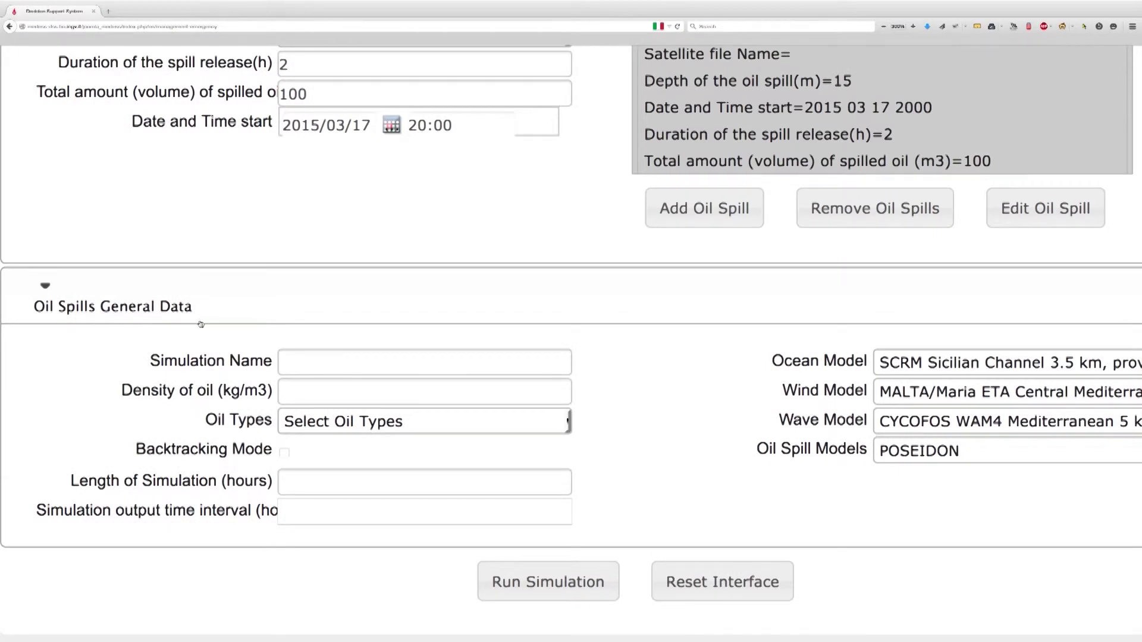
# Enter 1234 as the simulation name
pyautogui.click(303, 370)
pyautogui.write('1234')
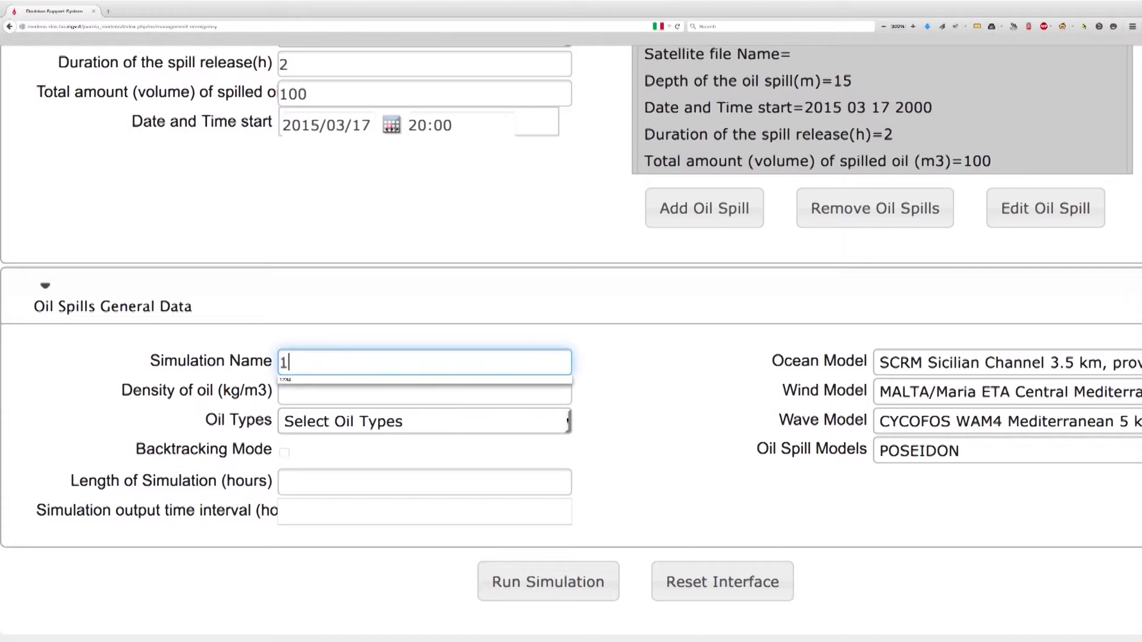
pyautogui.click(308, 379)
pyautogui.click(338, 367)
pyautogui.click(590, 372)
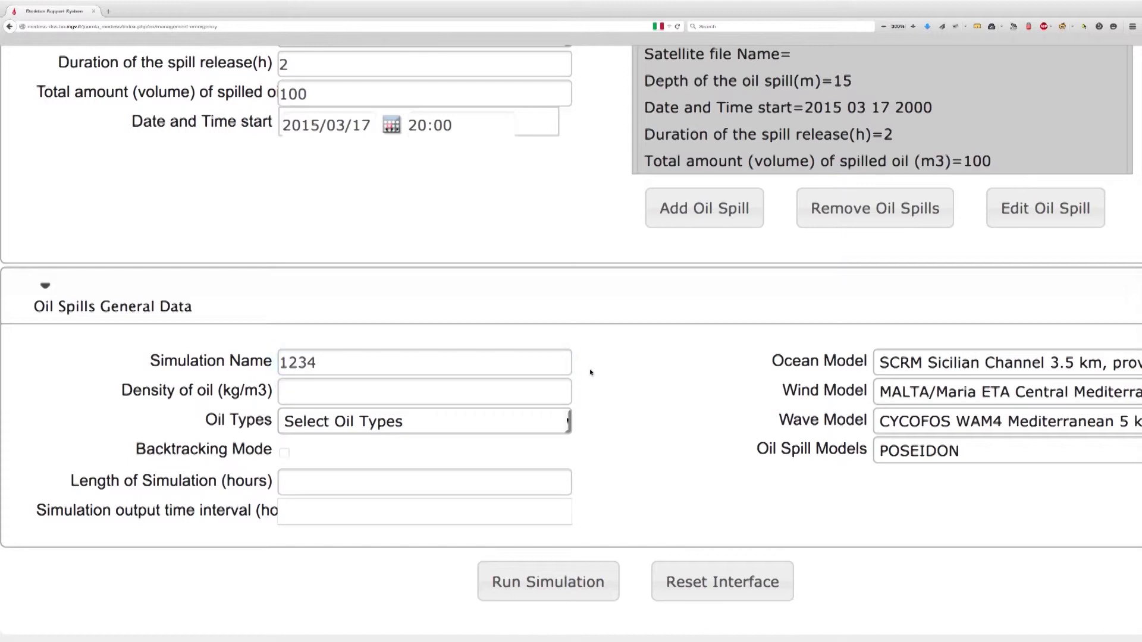
# Try Attaka as the oil type, then reset the oil type to none
pyautogui.click(469, 422)
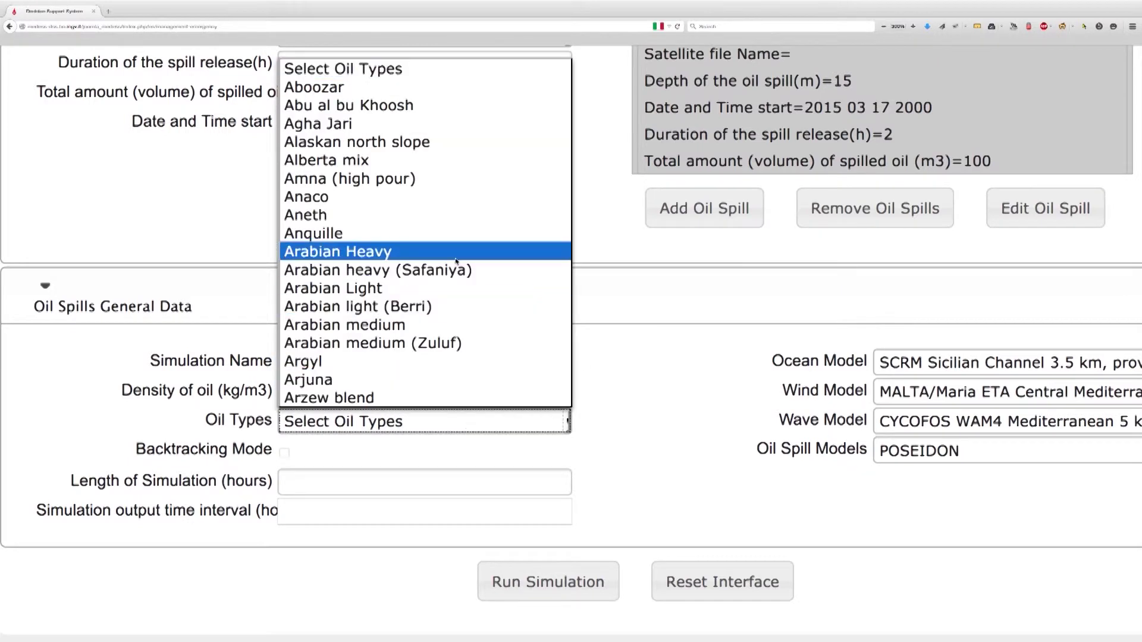
pyautogui.scroll(-2, 442, 280)
pyautogui.click(381, 325)
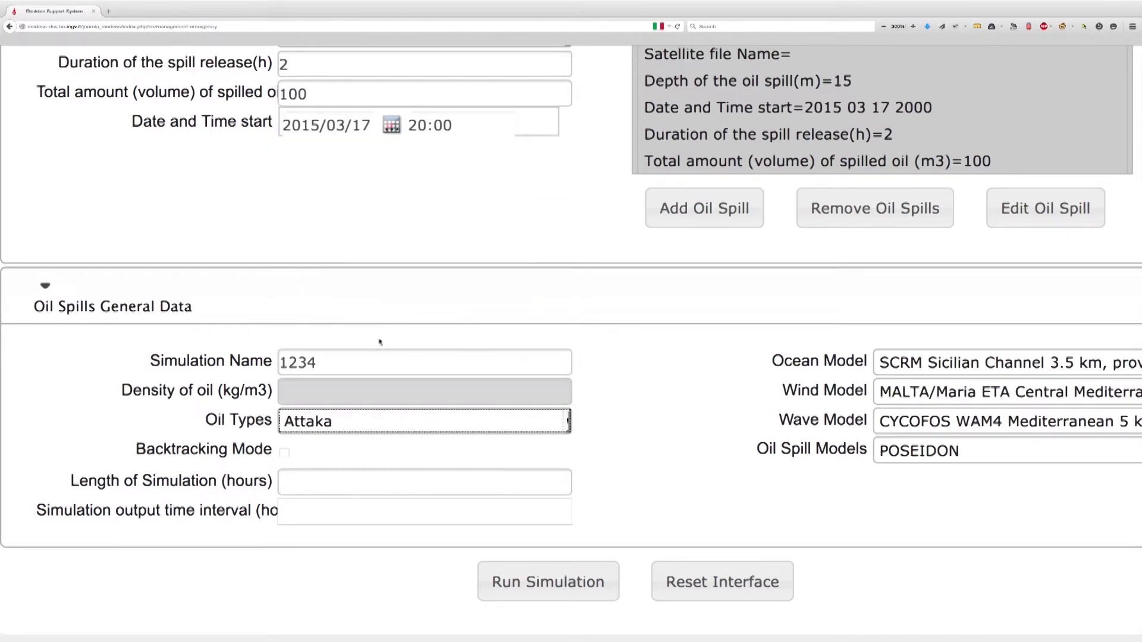
pyautogui.click(324, 422)
pyautogui.scroll(2, 380, 289)
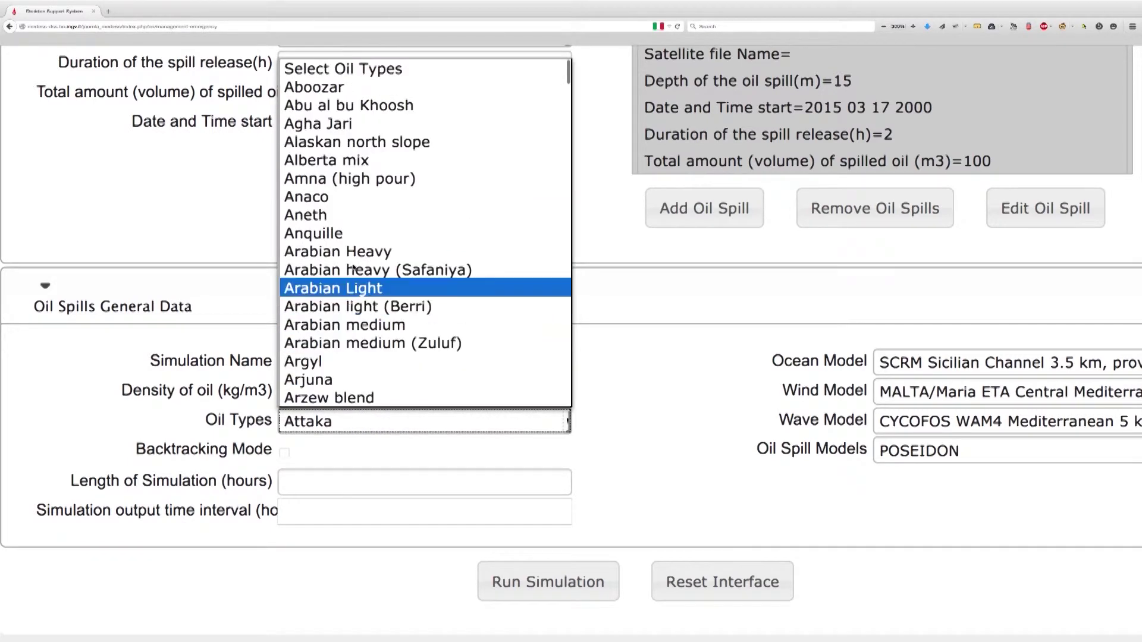
pyautogui.click(381, 70)
# Enter oil density 12 kg/m³ and a 12-hour simulation length
pyautogui.click(324, 393)
pyautogui.write('12')
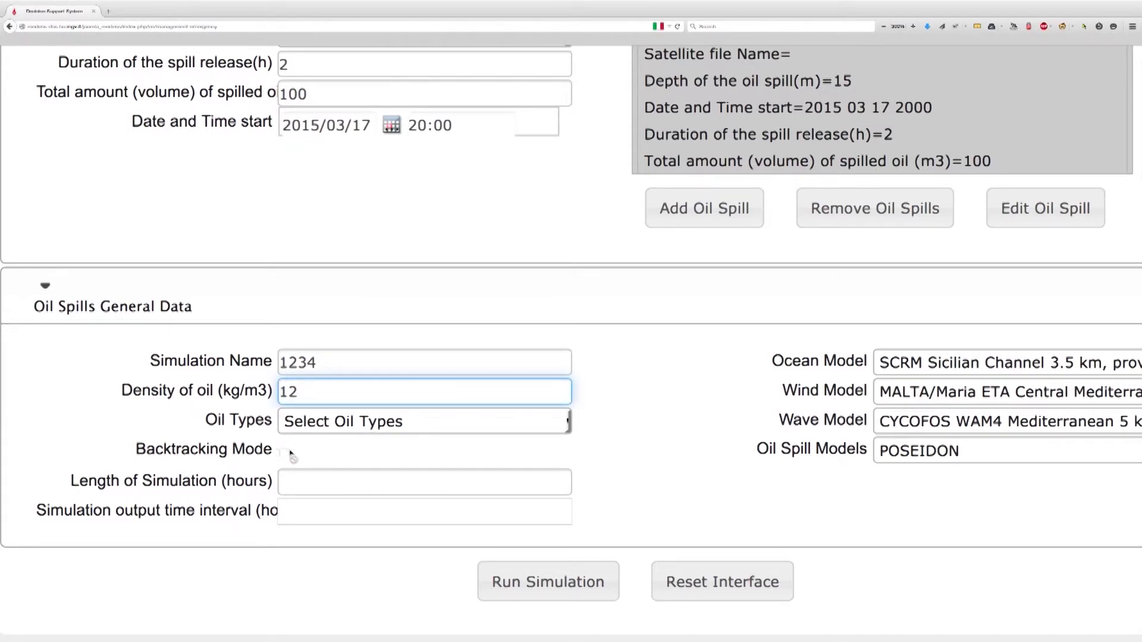
pyautogui.click(336, 484)
pyautogui.write('12')
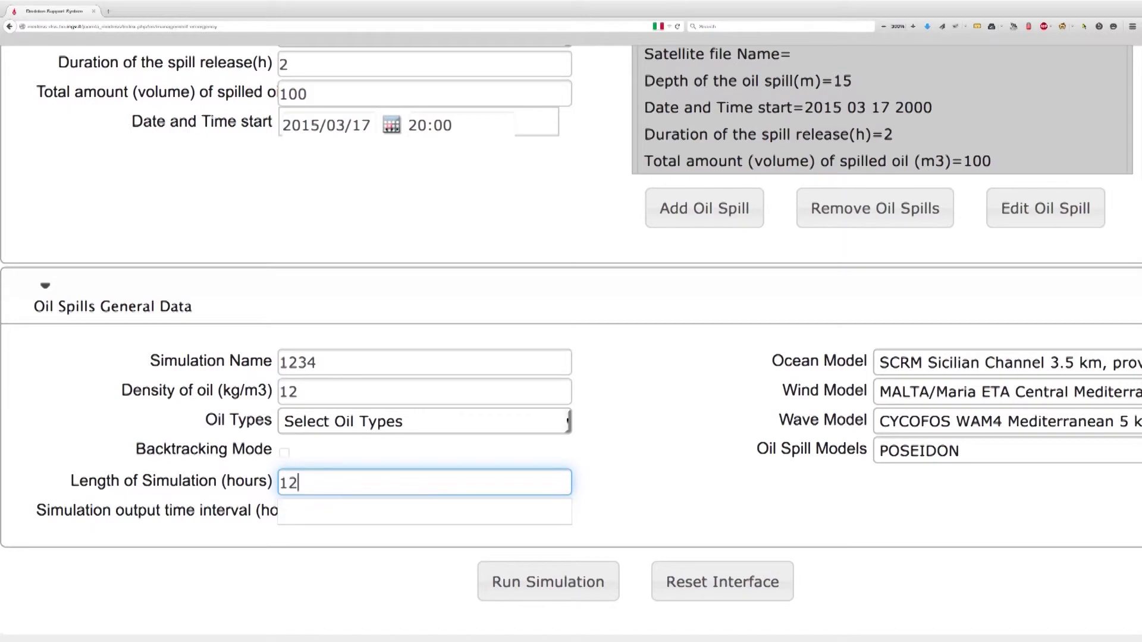
pyautogui.click(314, 513)
# Set the output time interval to 1 and switch to the Simulations Output view
pyautogui.write('1')
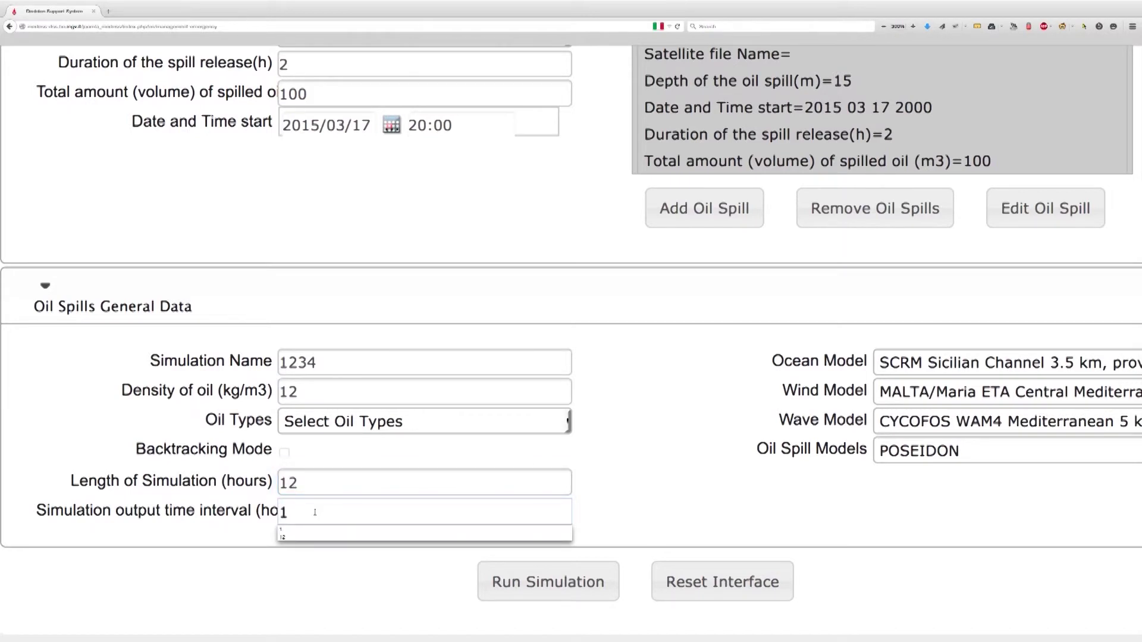
pyautogui.click(634, 503)
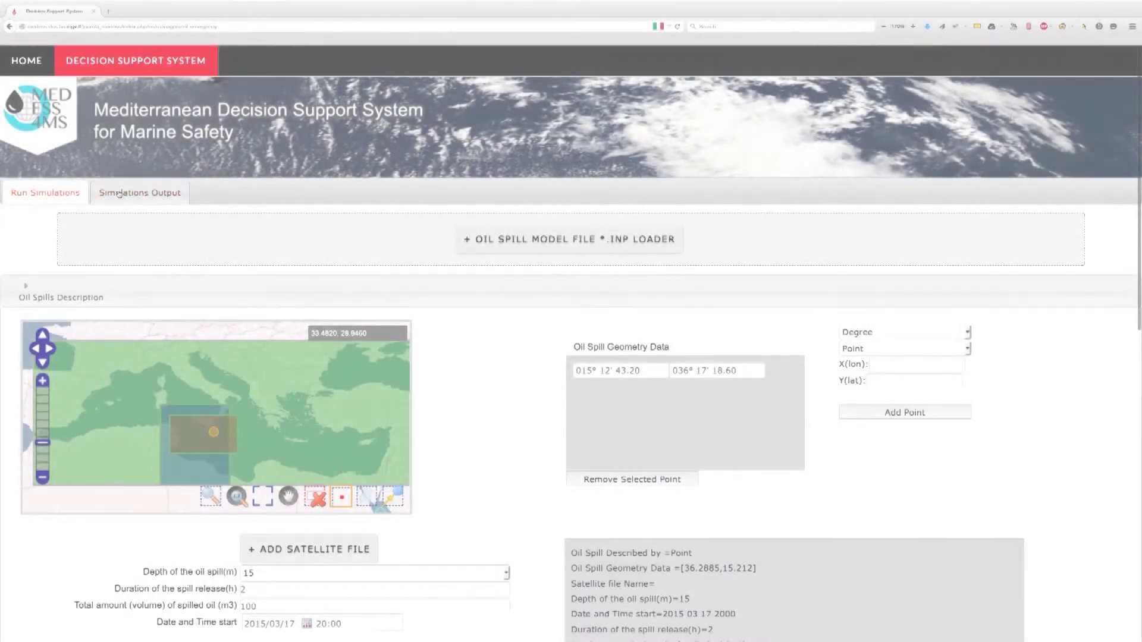
pyautogui.click(118, 192)
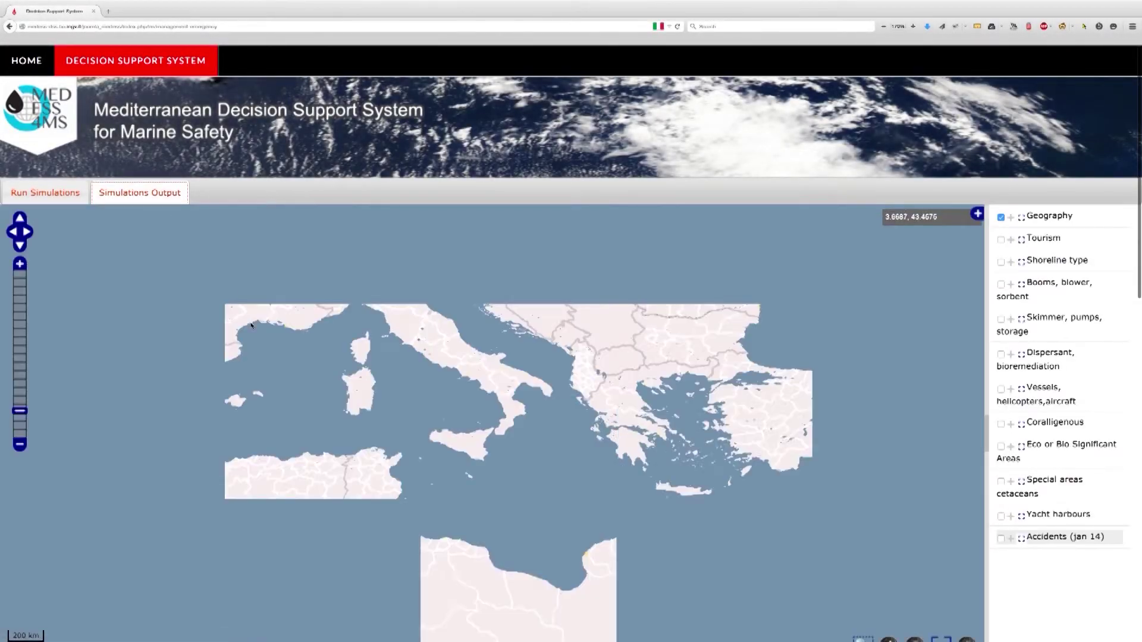
# Scroll down to the SimulationRuns table and enlarge the page to read it
pyautogui.scroll(-3, 251, 325)
pyautogui.scroll(-5, 251, 326)
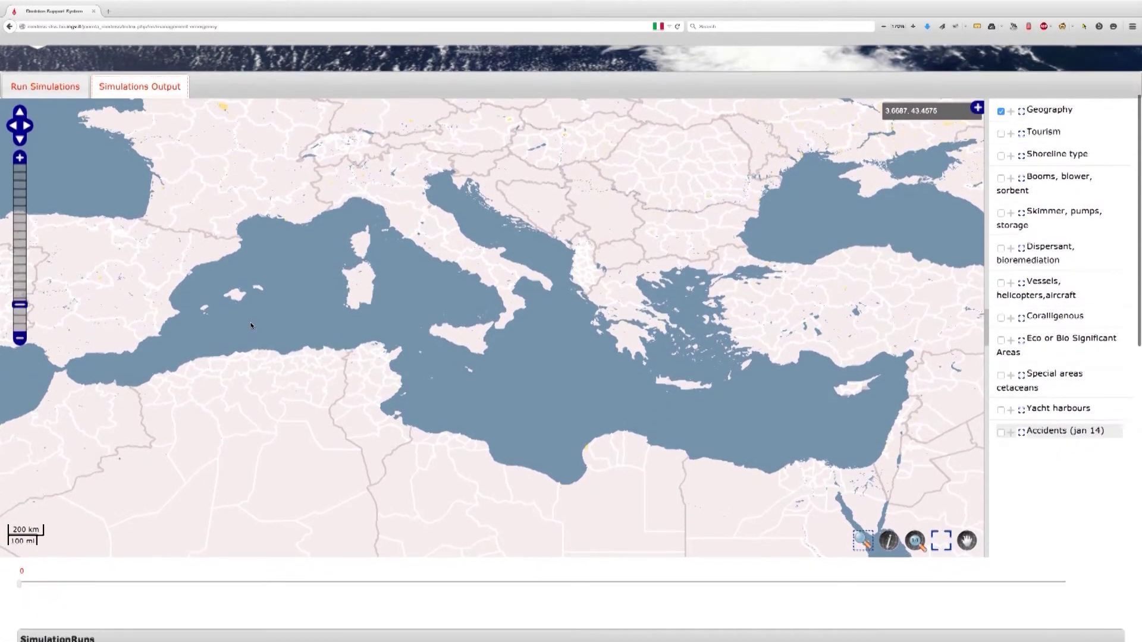
pyautogui.scroll(-6, 251, 326)
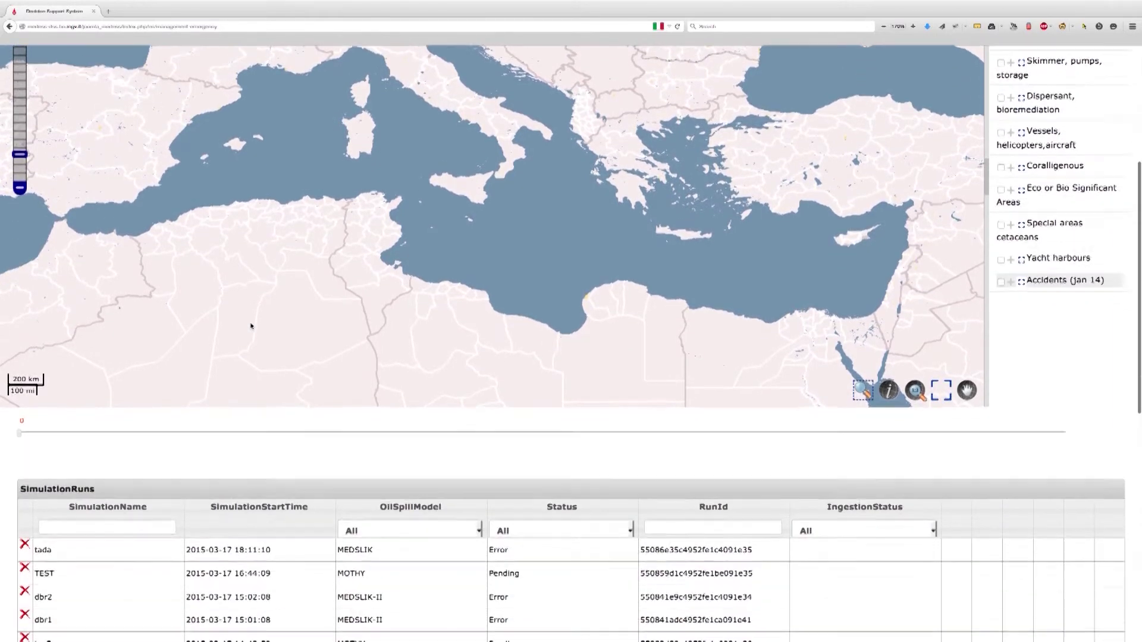
pyautogui.scroll(-7, 251, 326)
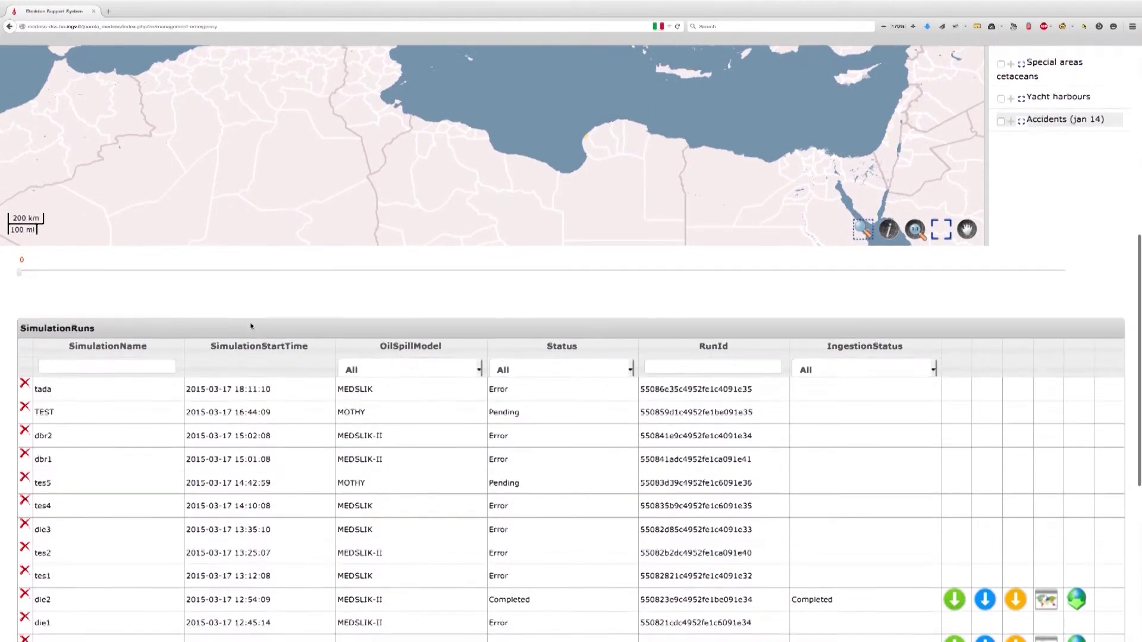
pyautogui.scroll(-2, 251, 326)
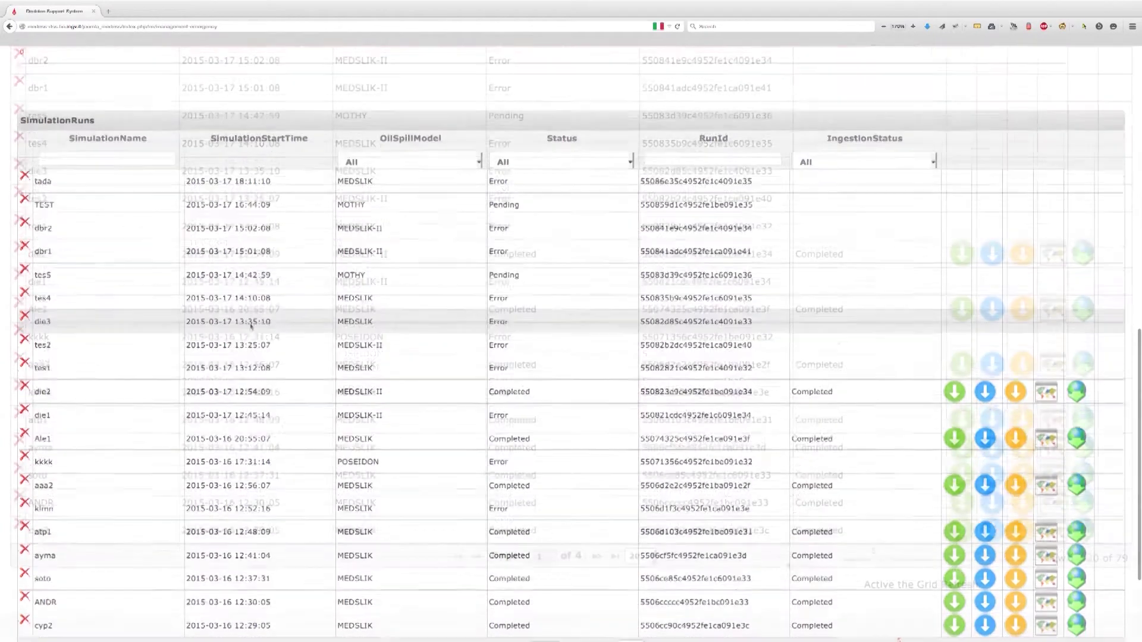
pyautogui.hotkey('ctrl', '+')
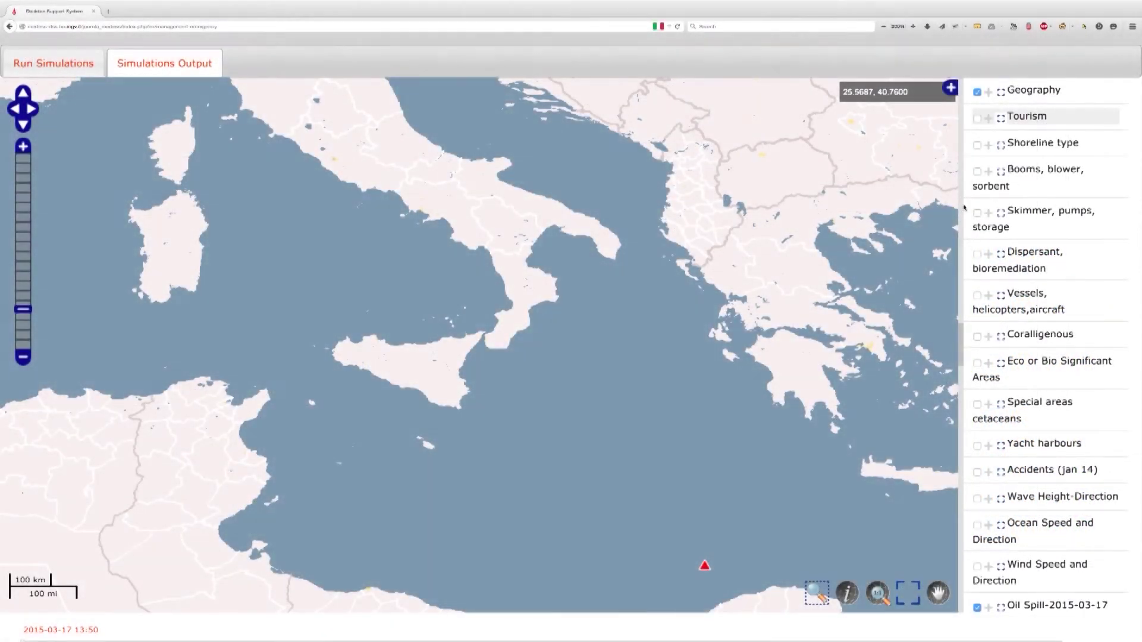
pyautogui.click(951, 89)
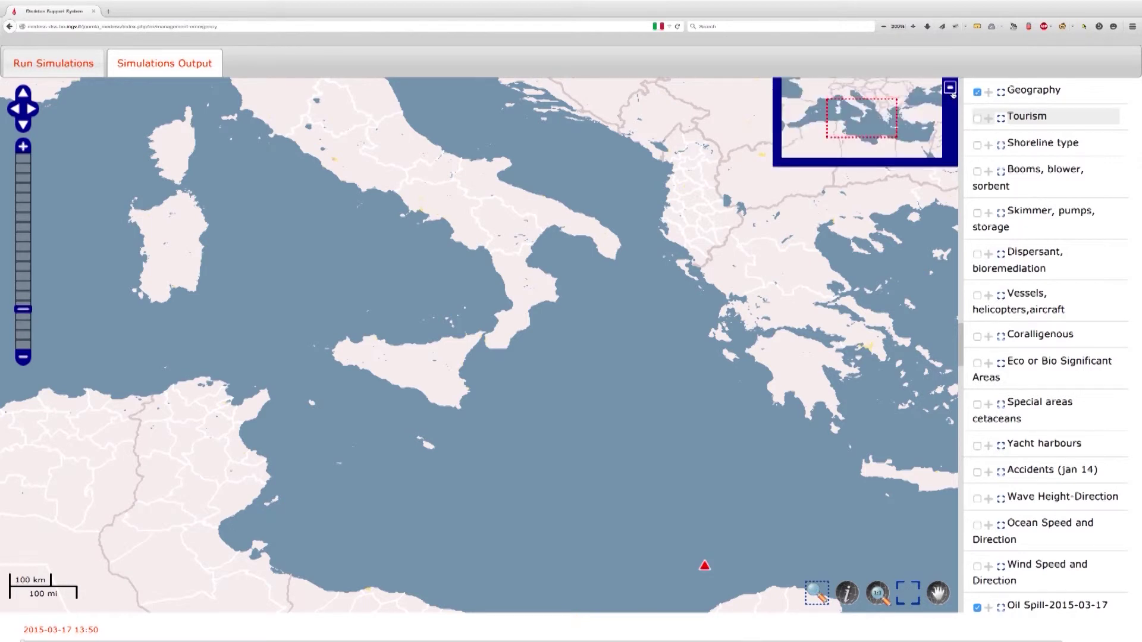
pyautogui.click(951, 89)
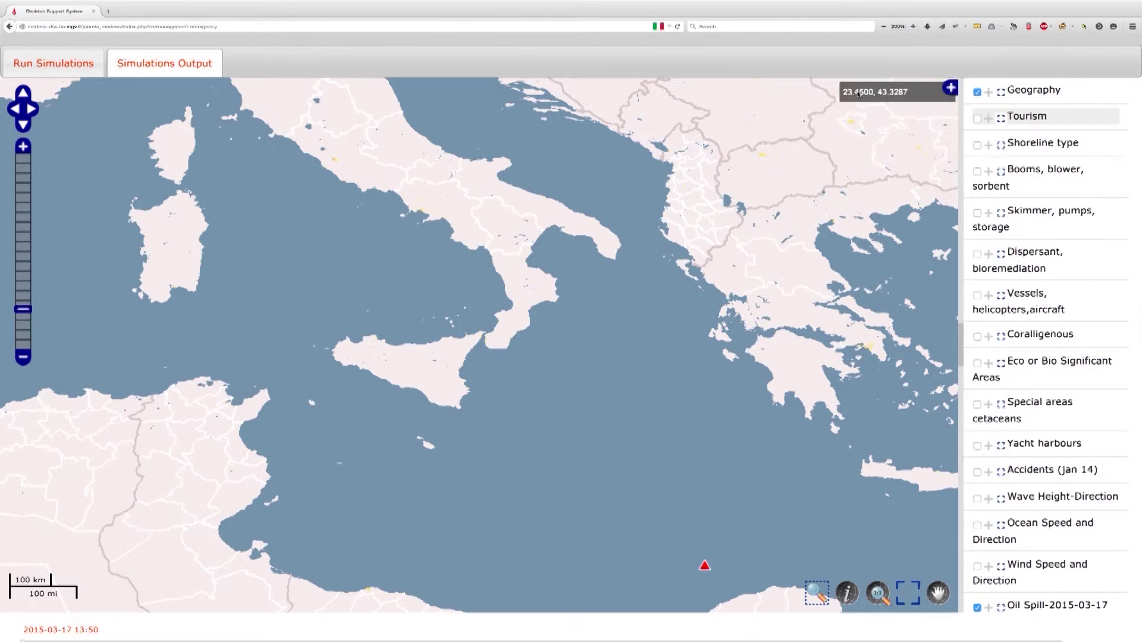
pyautogui.click(950, 89)
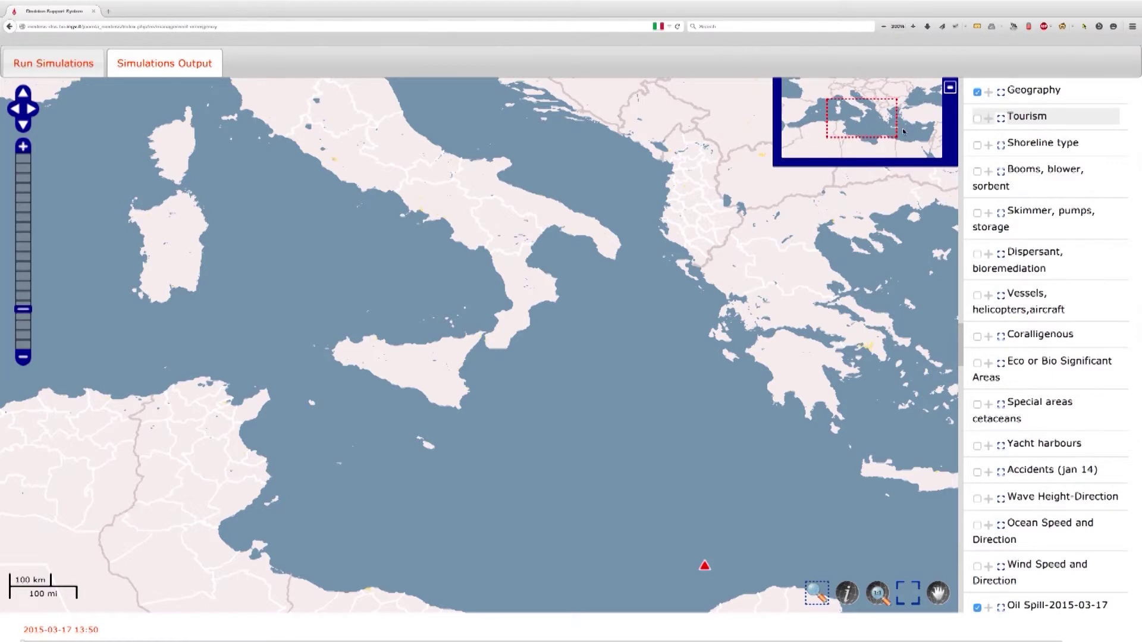
pyautogui.moveTo(879, 125); pyautogui.dragTo(910, 116)
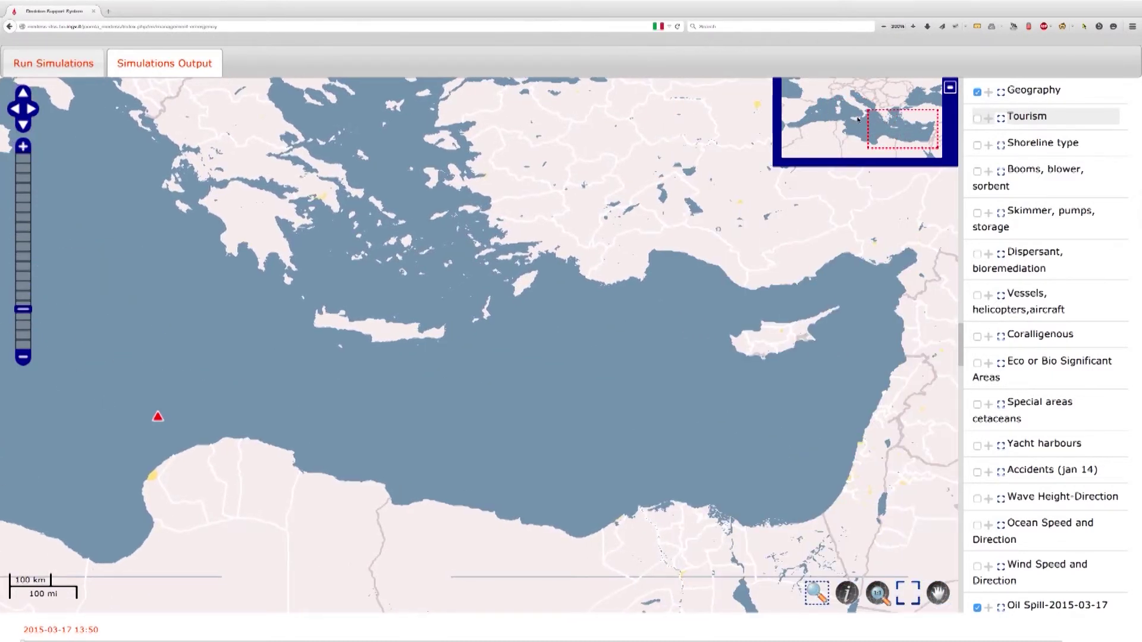
pyautogui.click(950, 88)
pyautogui.click(977, 119)
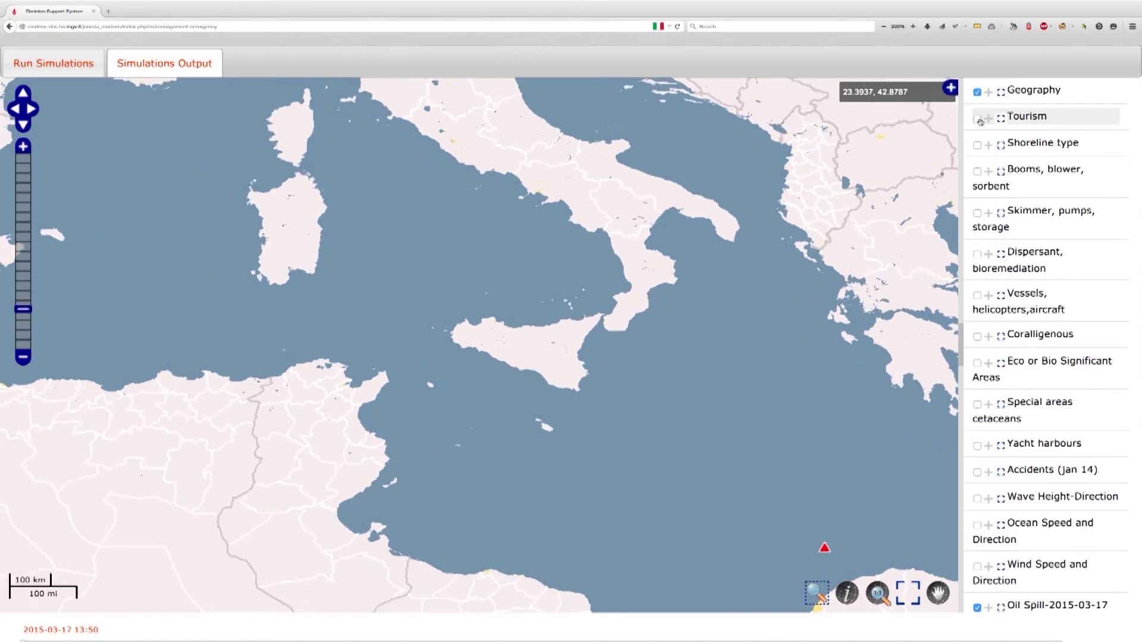
pyautogui.click(978, 118)
pyautogui.click(978, 145)
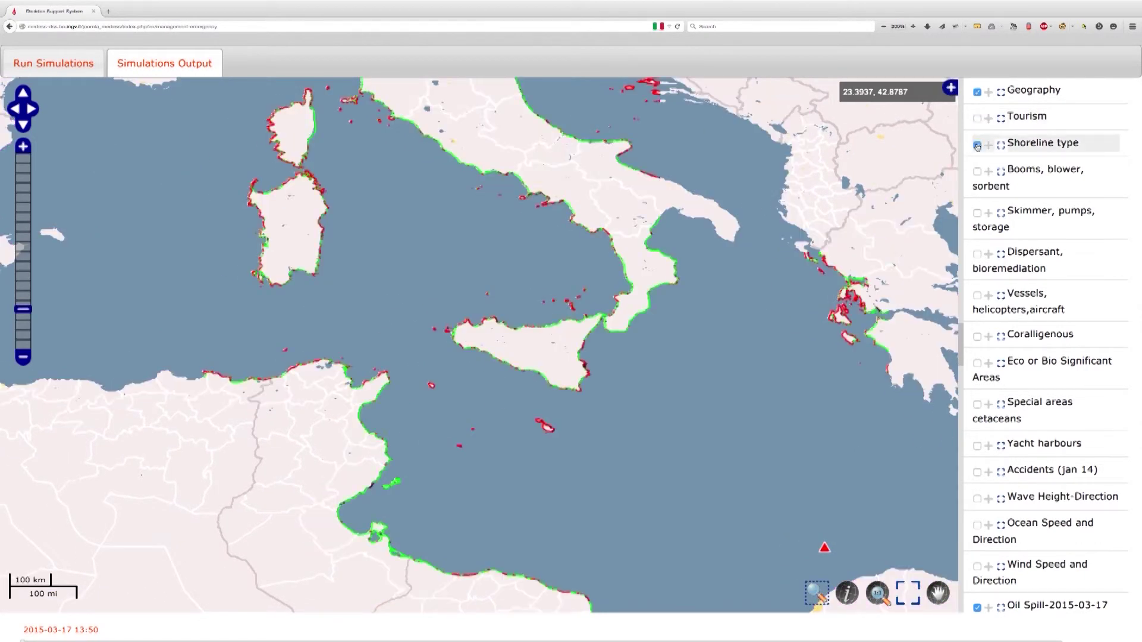
pyautogui.click(978, 146)
pyautogui.click(977, 171)
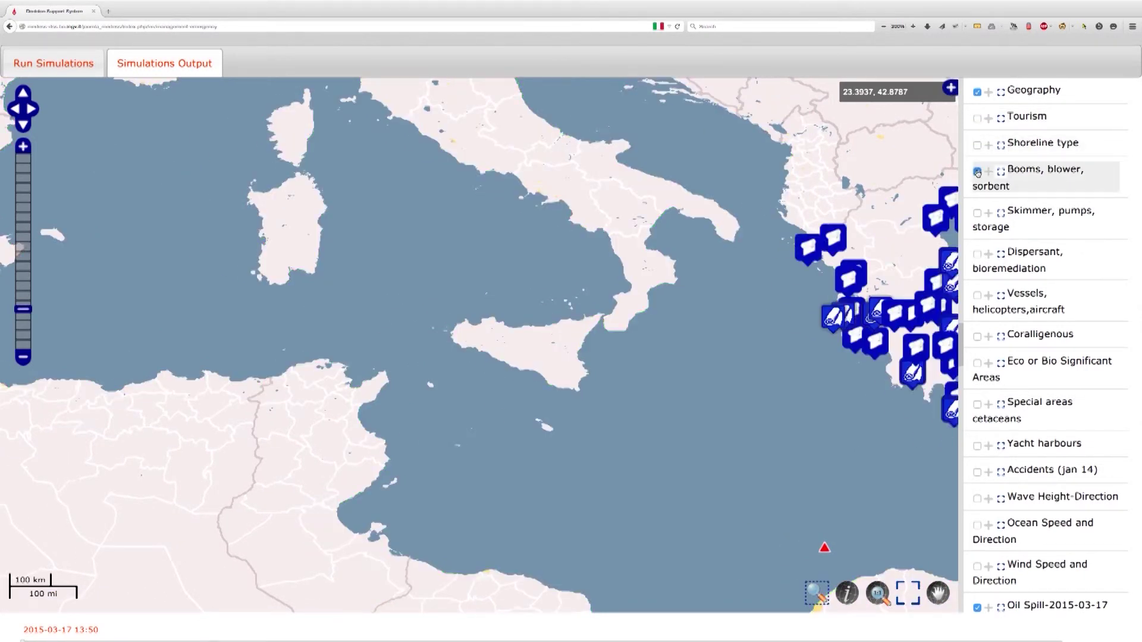
pyautogui.click(977, 171)
pyautogui.scroll(-2, 987, 333)
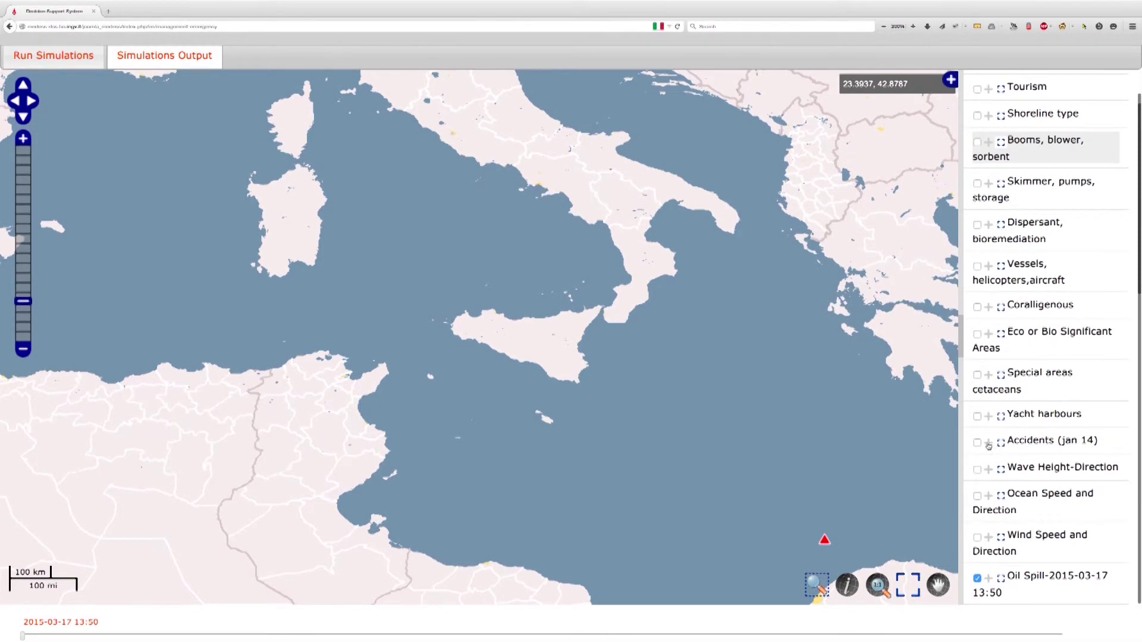
pyautogui.click(978, 538)
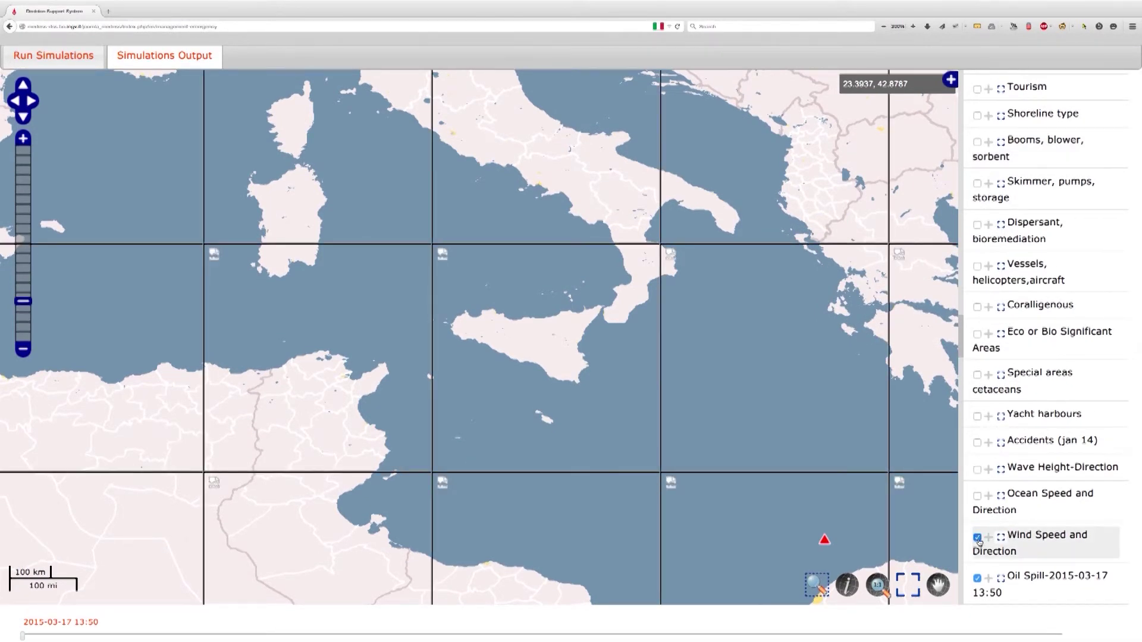
pyautogui.click(977, 537)
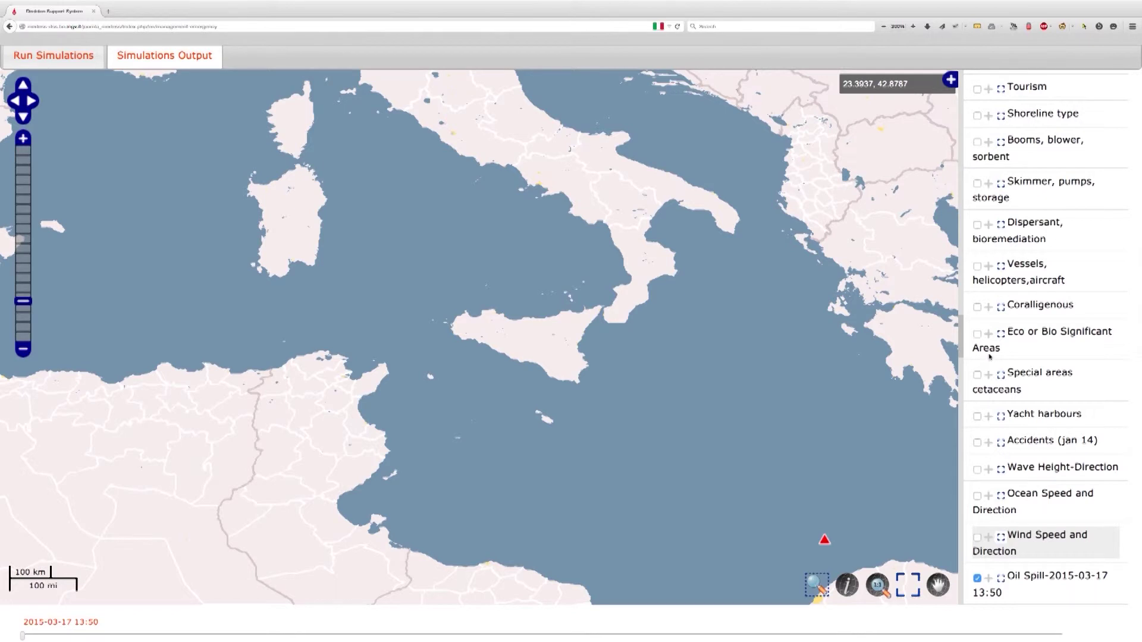